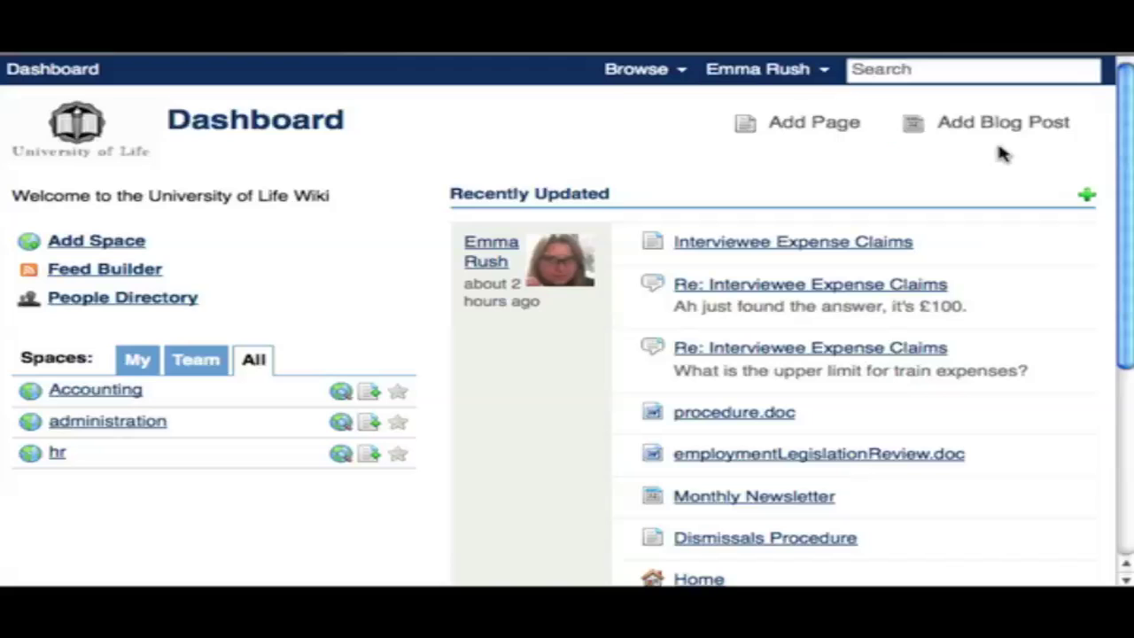
# Step: Choose the hr space and open its Interview Procedure page
pyautogui.click(815, 132)
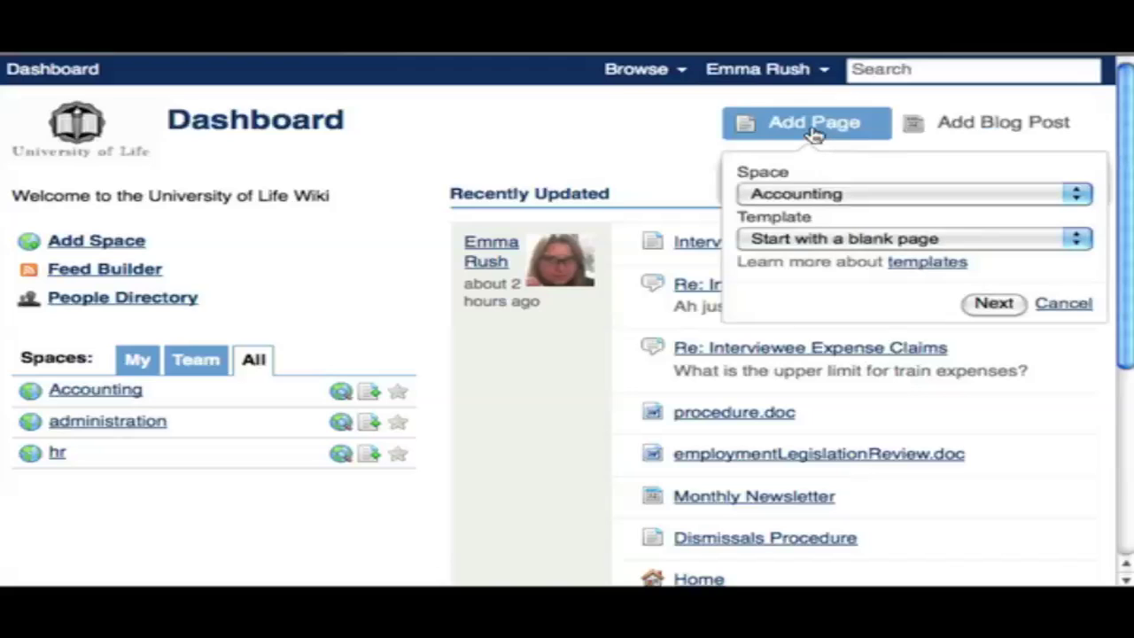
pyautogui.click(843, 191)
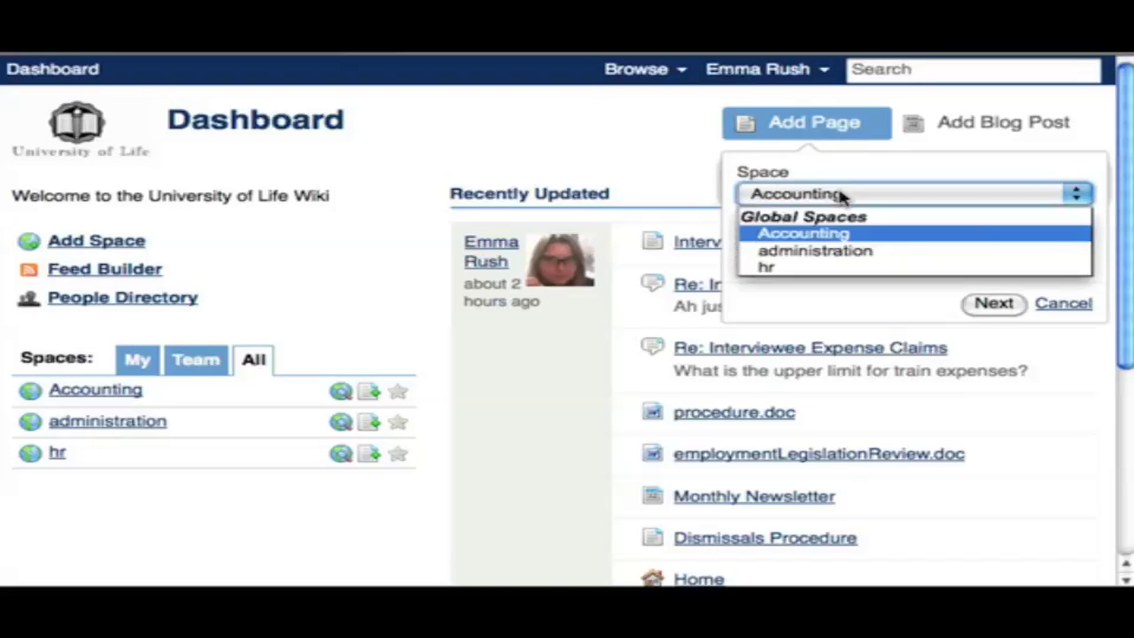
pyautogui.click(819, 268)
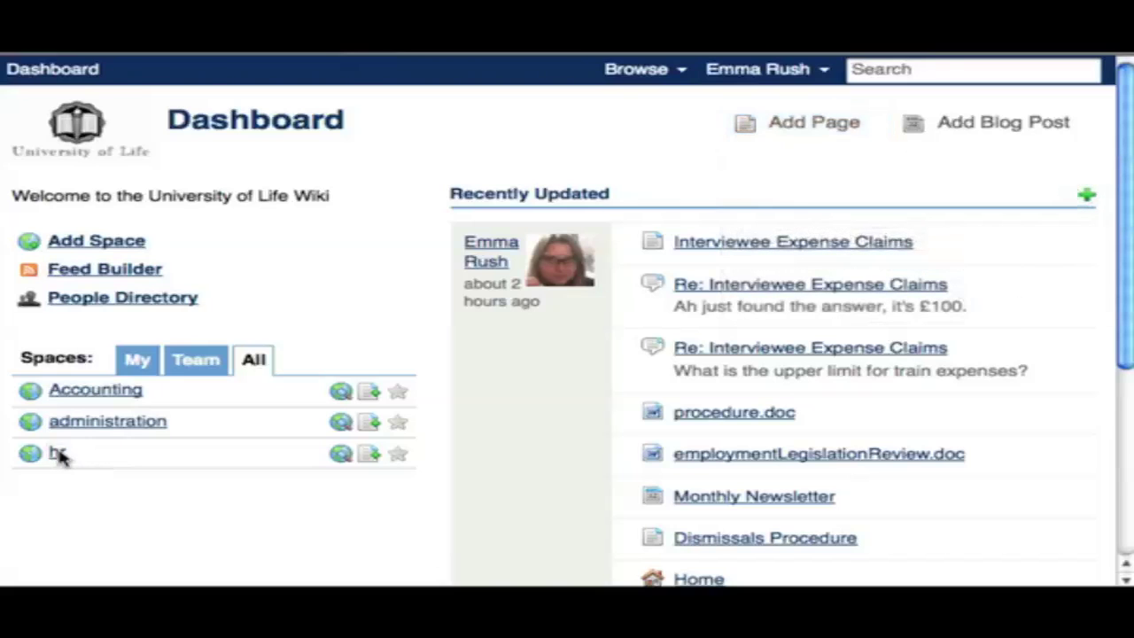
pyautogui.click(58, 454)
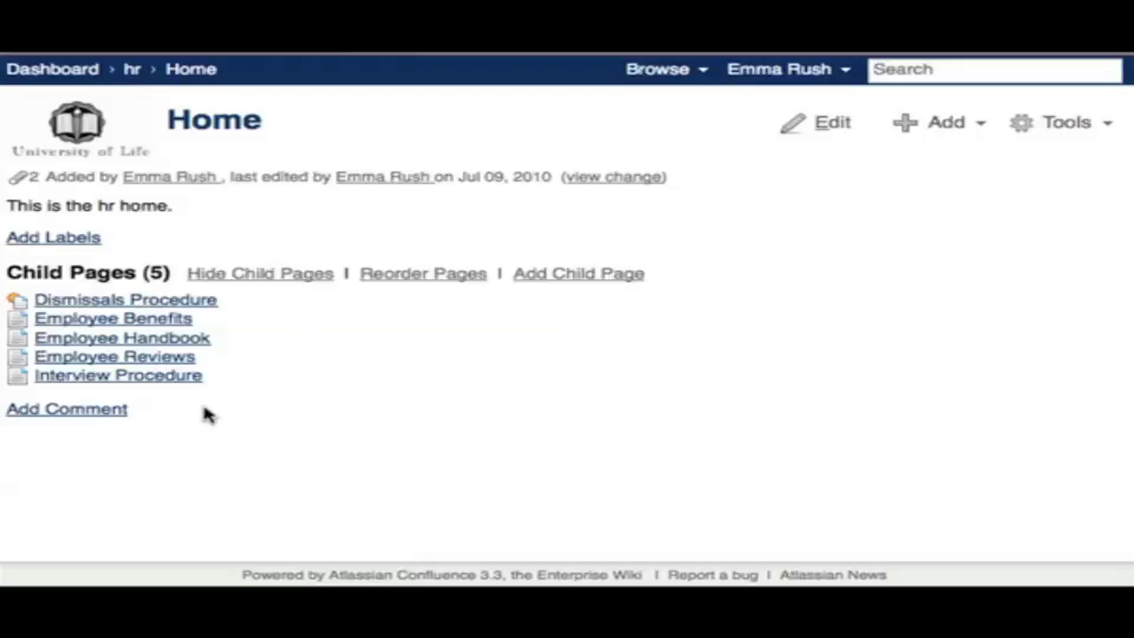
pyautogui.click(171, 378)
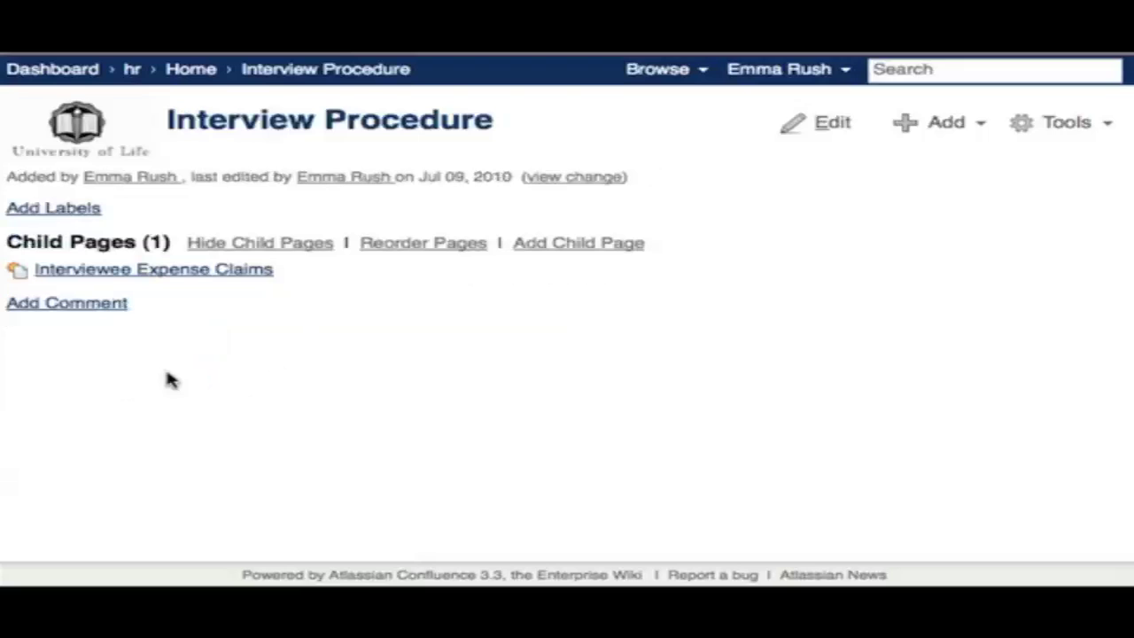
# Step: Create and save a child page titled 'child page' under Interview Procedure
pyautogui.click(963, 135)
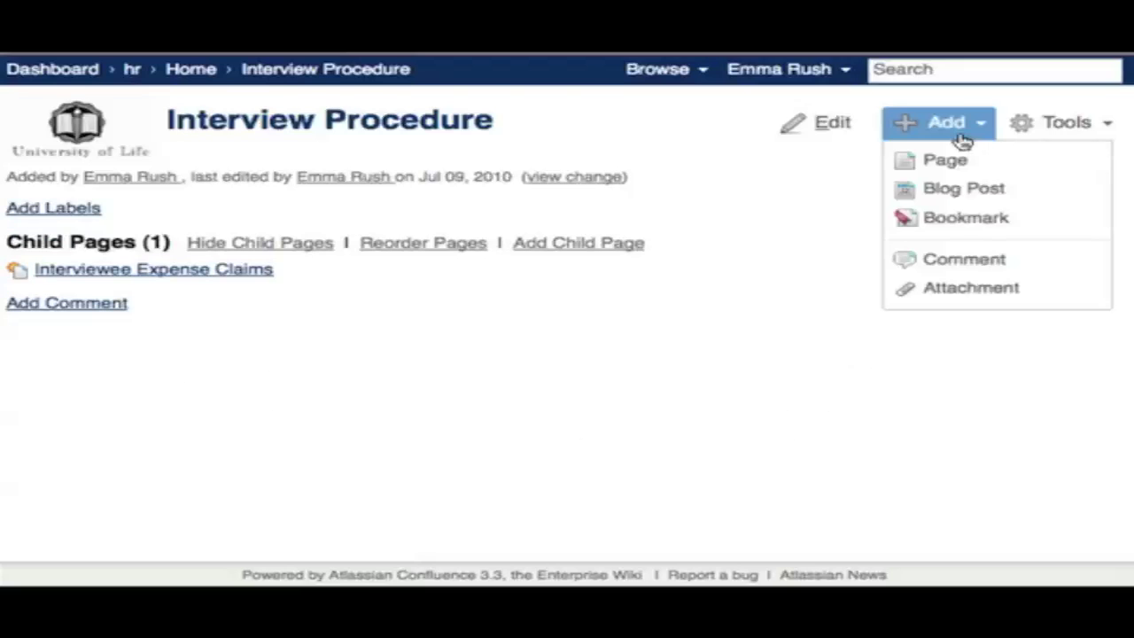
pyautogui.click(964, 163)
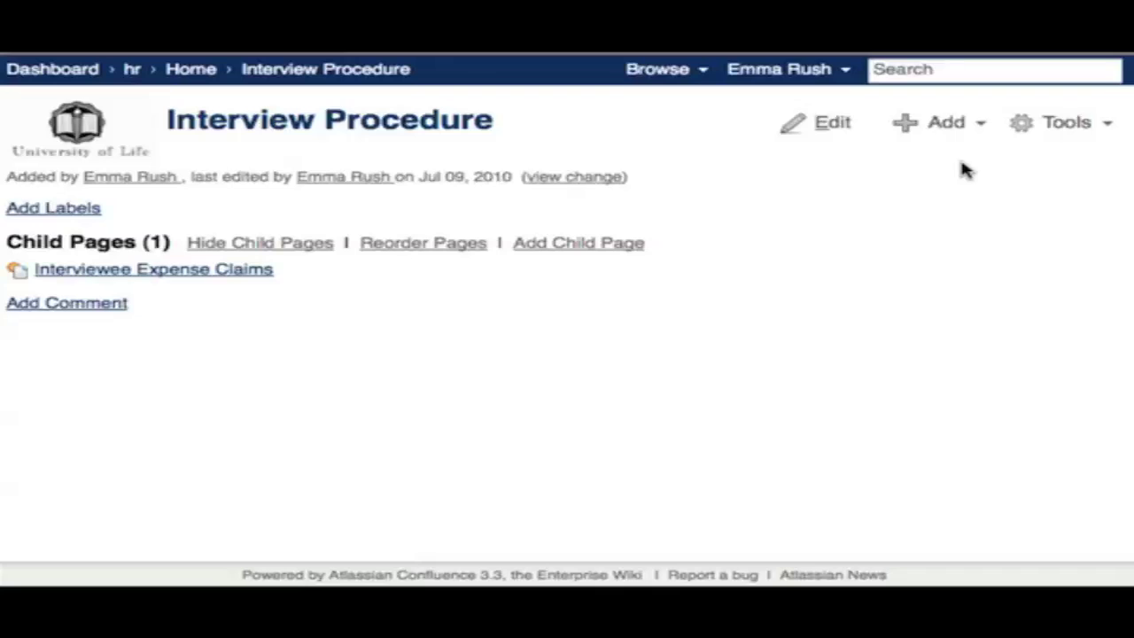
pyautogui.click(268, 121)
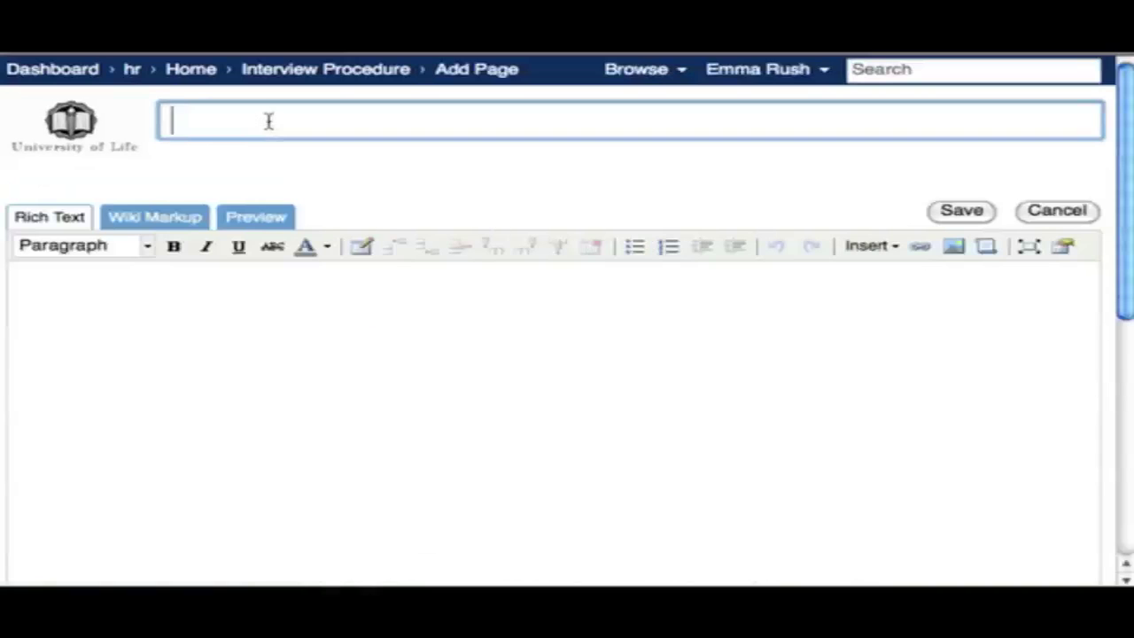
pyautogui.write('child page')
pyautogui.click(963, 210)
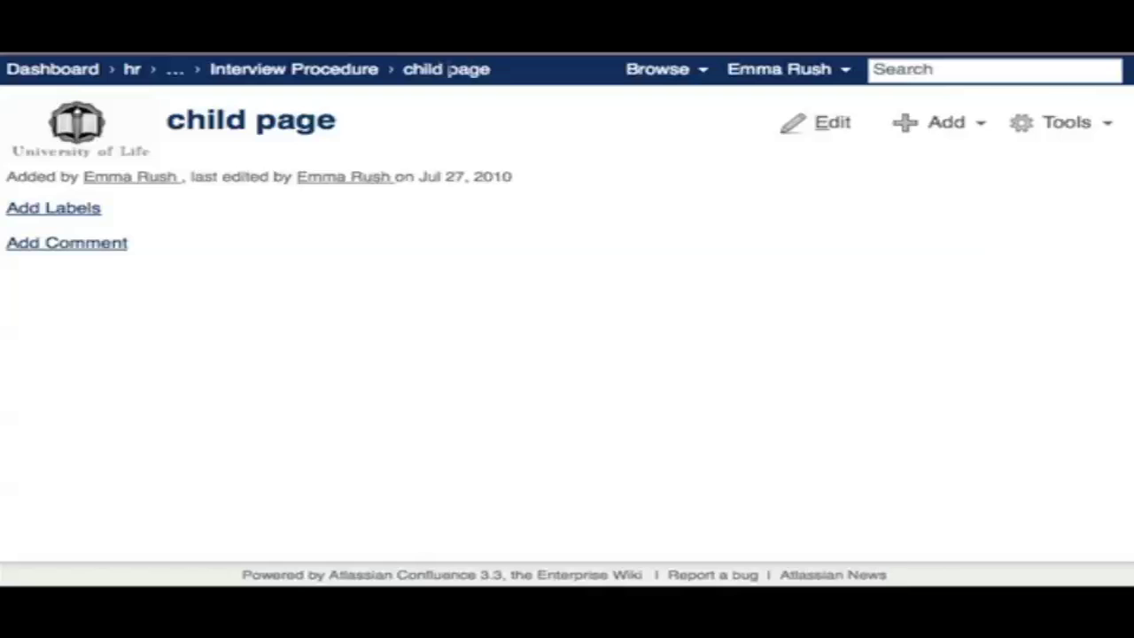
pyautogui.click(173, 78)
# Step: Look through the page's Tools options, then go back to the hr Home page through the breadcrumb
pyautogui.click(1066, 122)
pyautogui.scroll(-2, 1005, 327)
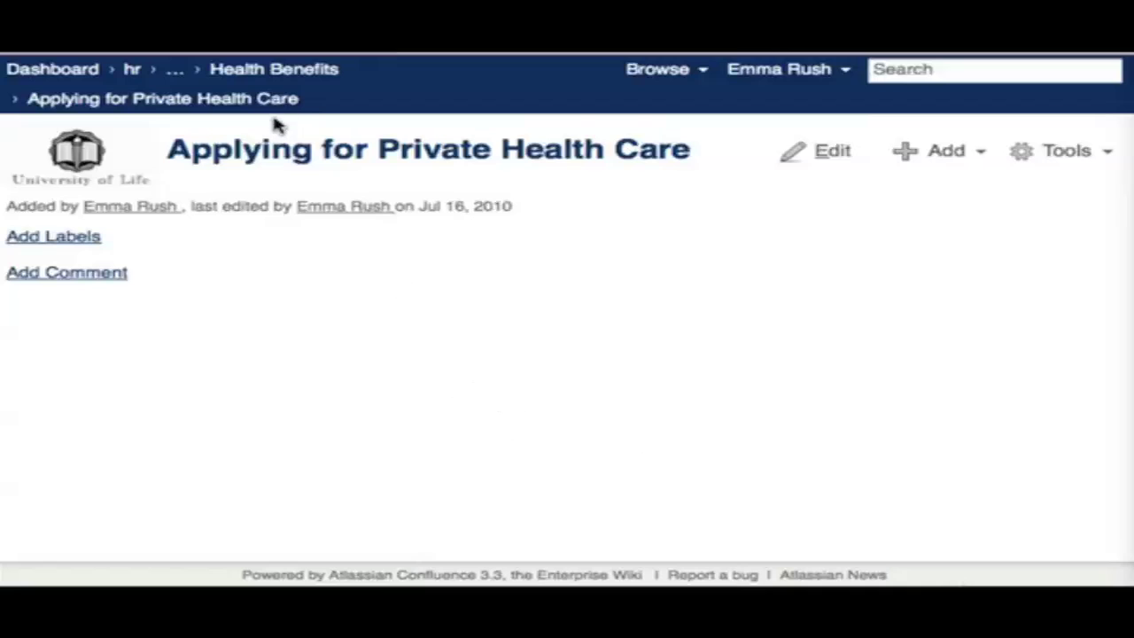
pyautogui.click(182, 81)
pyautogui.click(183, 71)
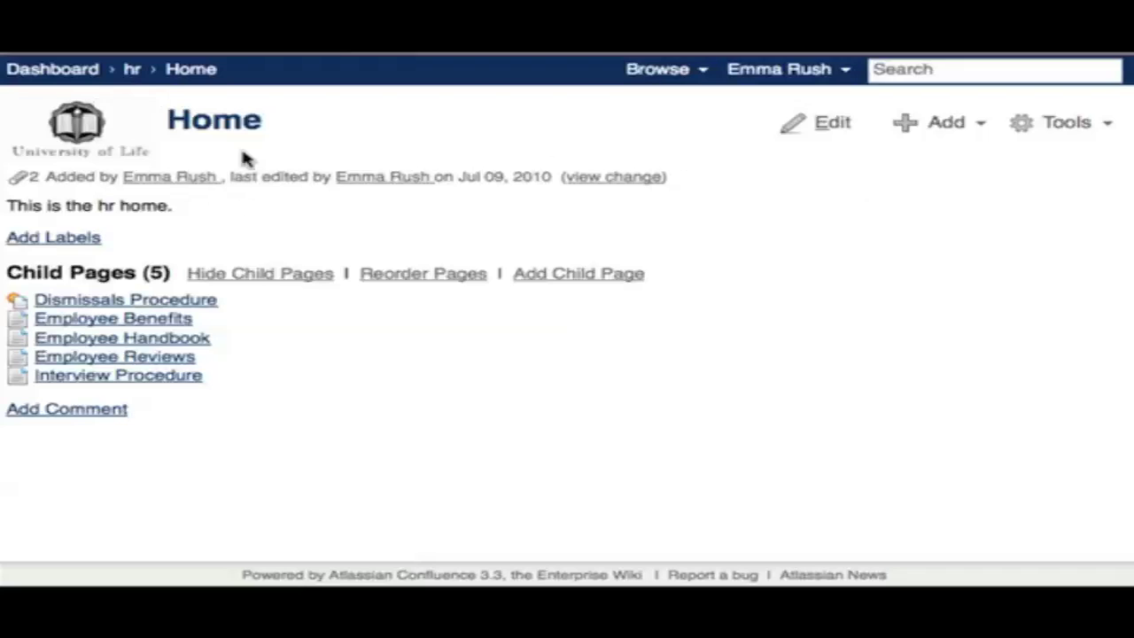
# Step: Open the hr Home page from the expanded Pages tree
pyautogui.click(656, 108)
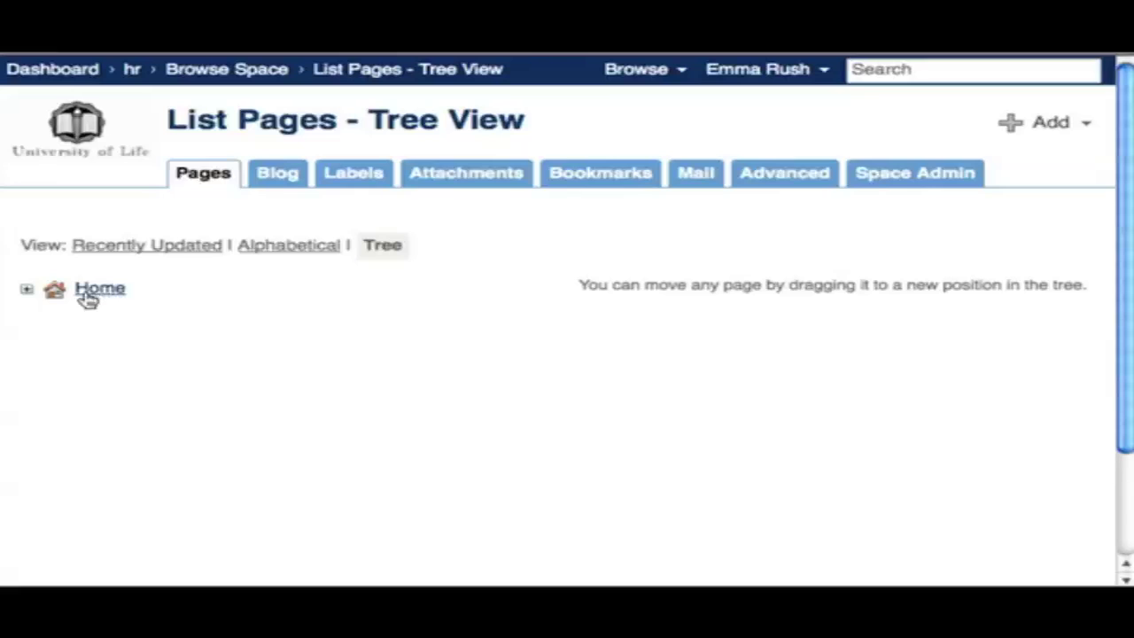
pyautogui.click(26, 290)
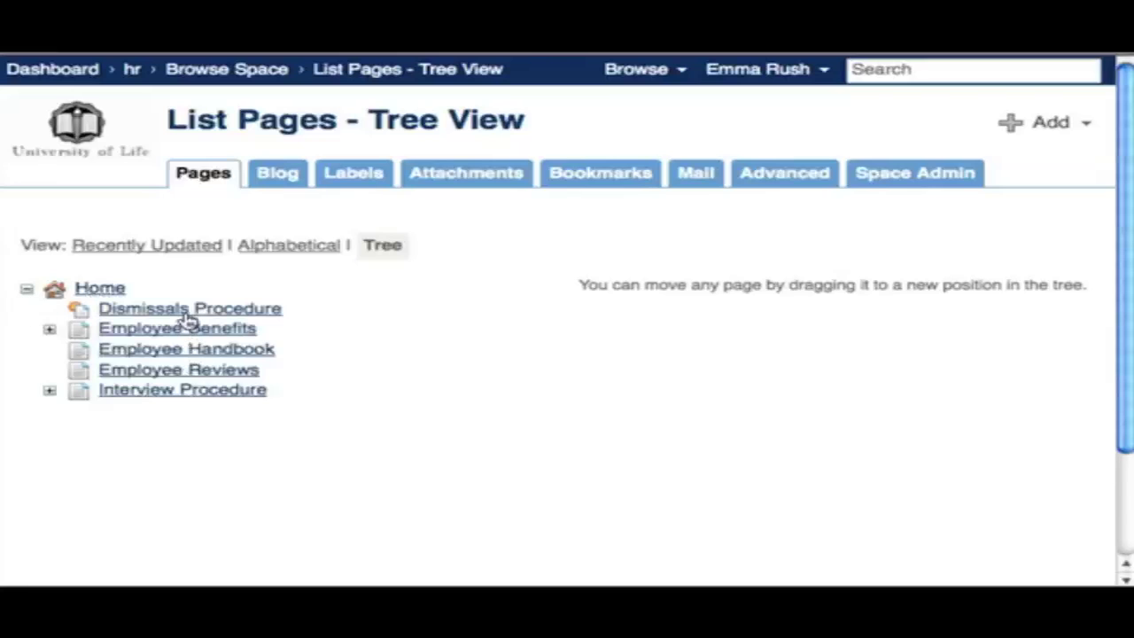
pyautogui.click(113, 292)
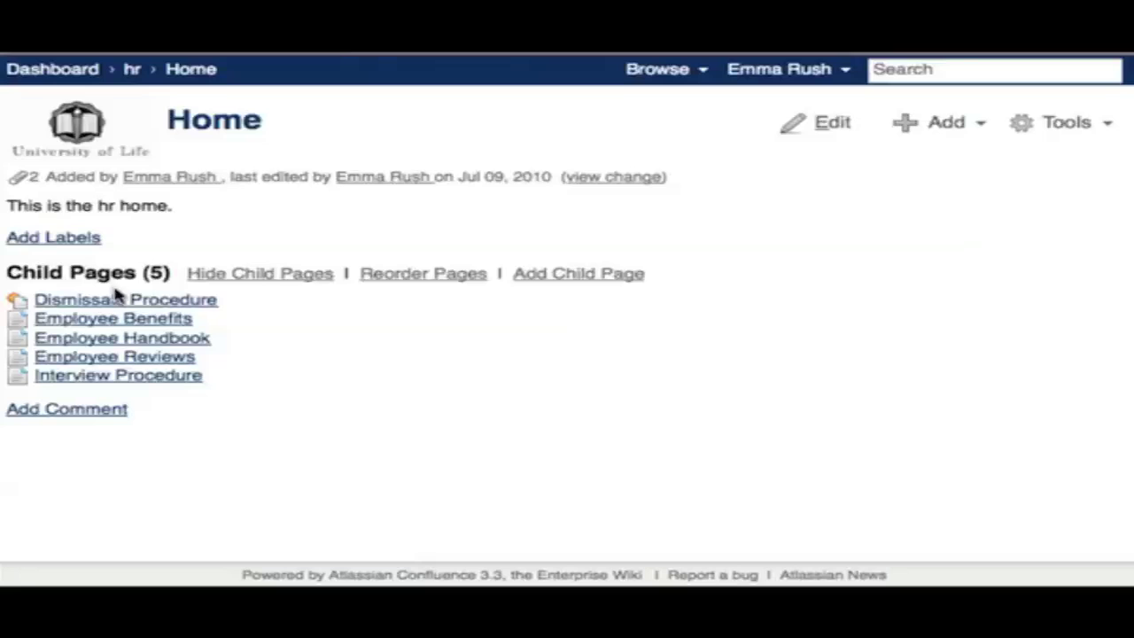
# Step: Add and save a page titled 'child of home' under Home
pyautogui.click(948, 130)
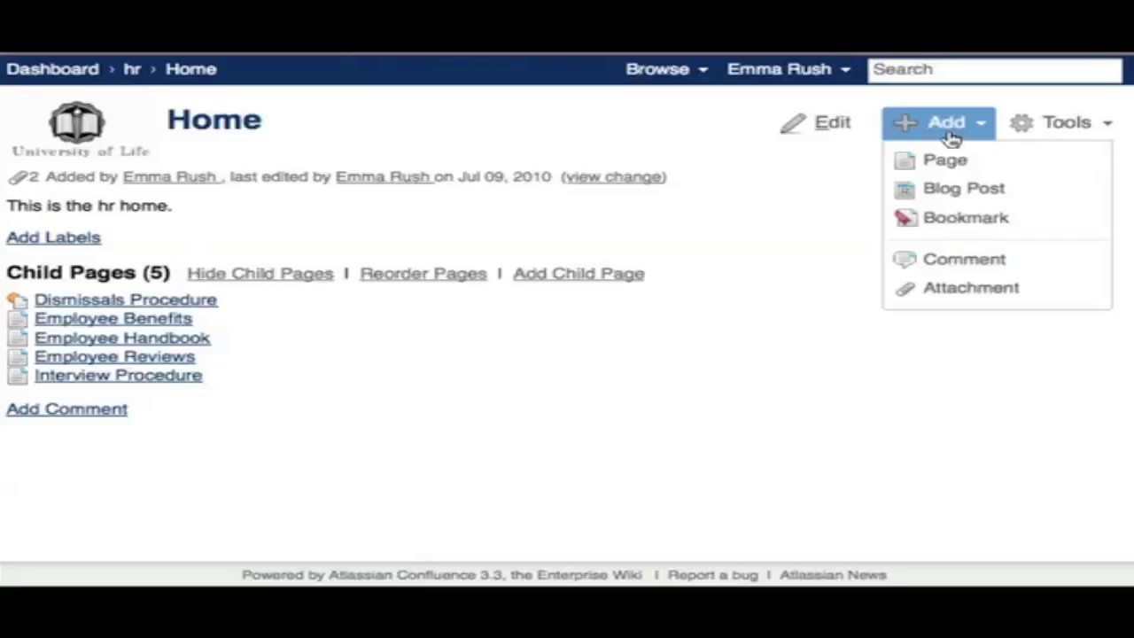
pyautogui.click(961, 162)
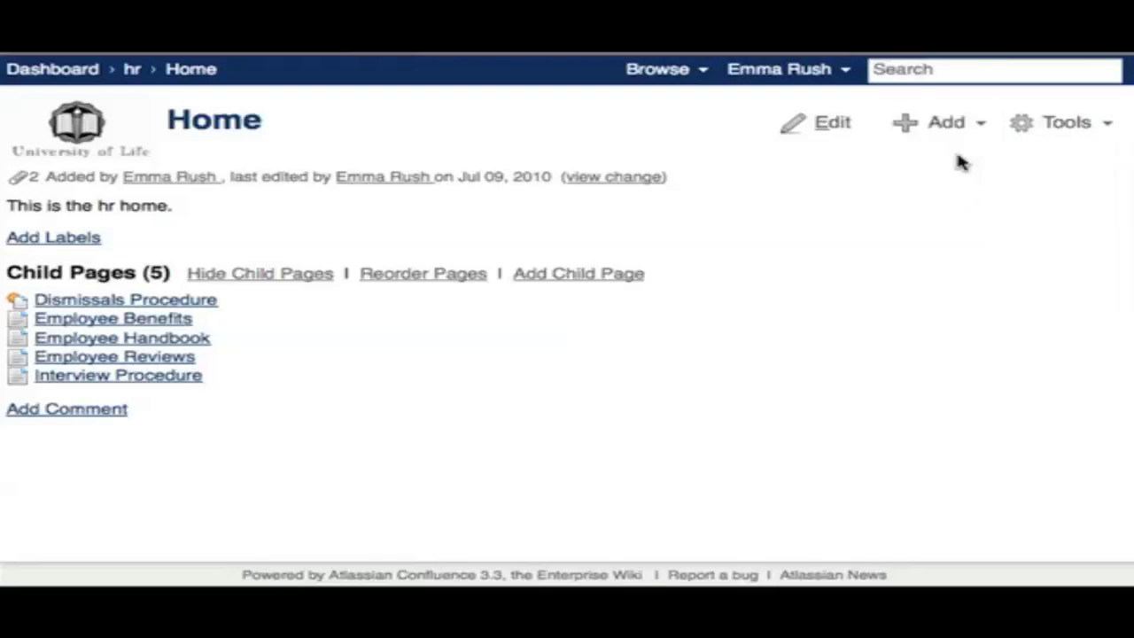
pyautogui.click(389, 123)
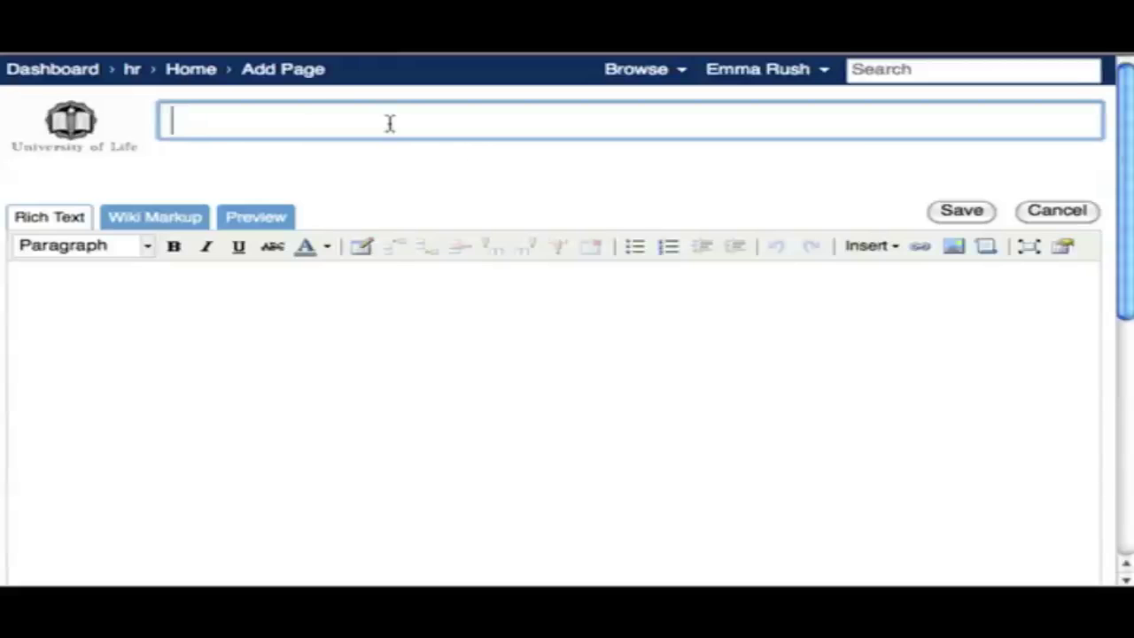
pyautogui.write('child of ')
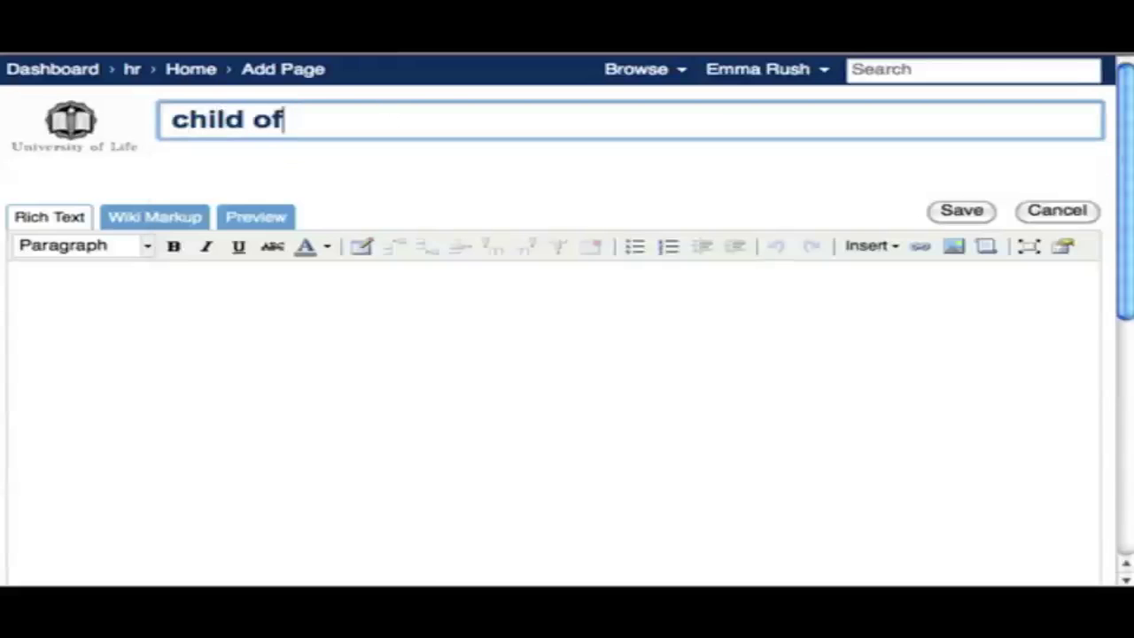
pyautogui.write('home')
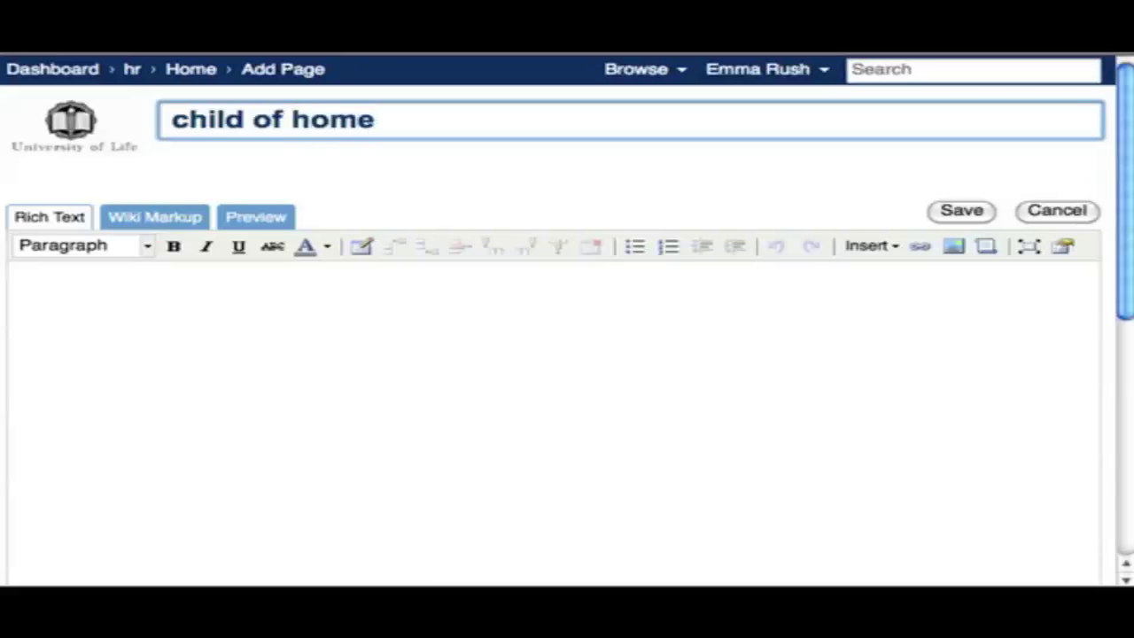
pyautogui.click(768, 413)
pyautogui.click(937, 211)
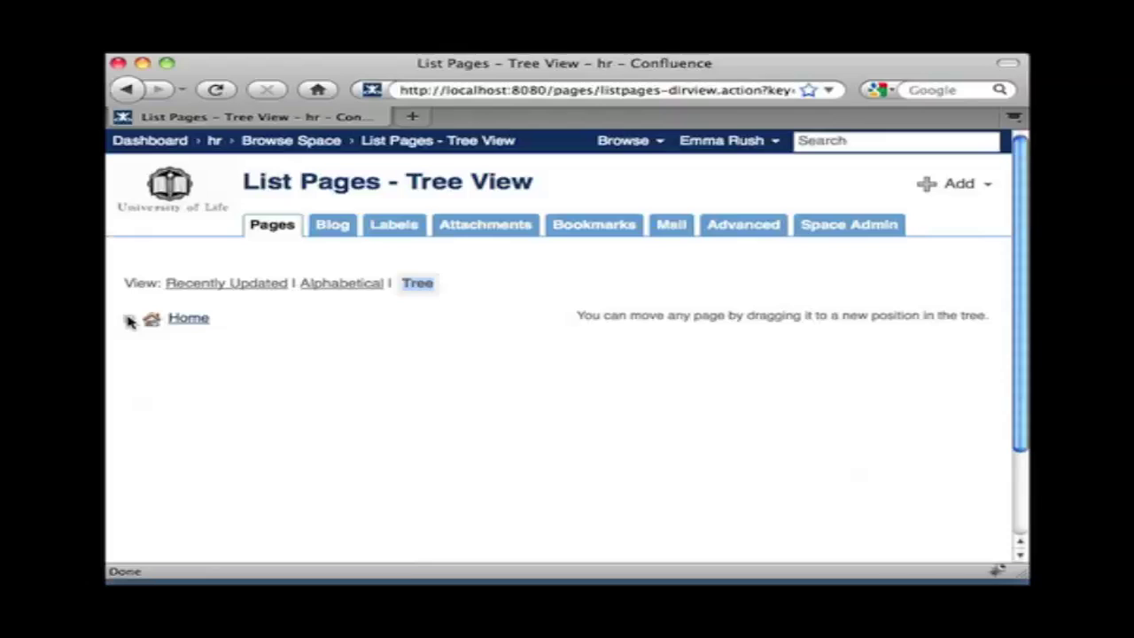
# Step: Expand Home, Interview Procedure, Employee Benefits and Health Benefits in the Pages tree
pyautogui.click(129, 319)
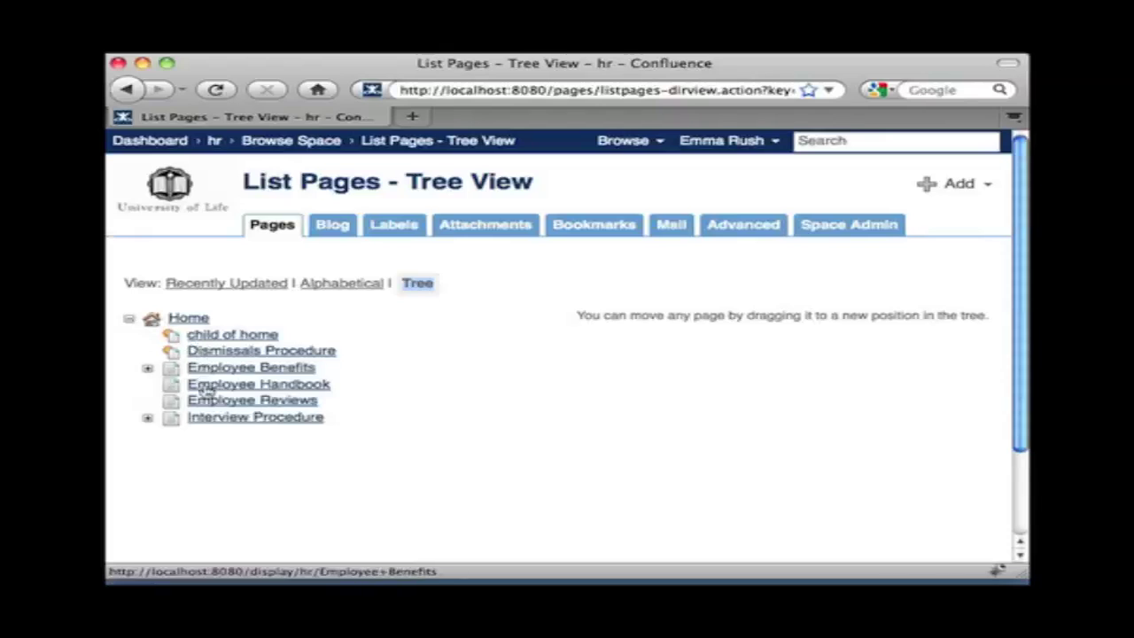
pyautogui.click(147, 418)
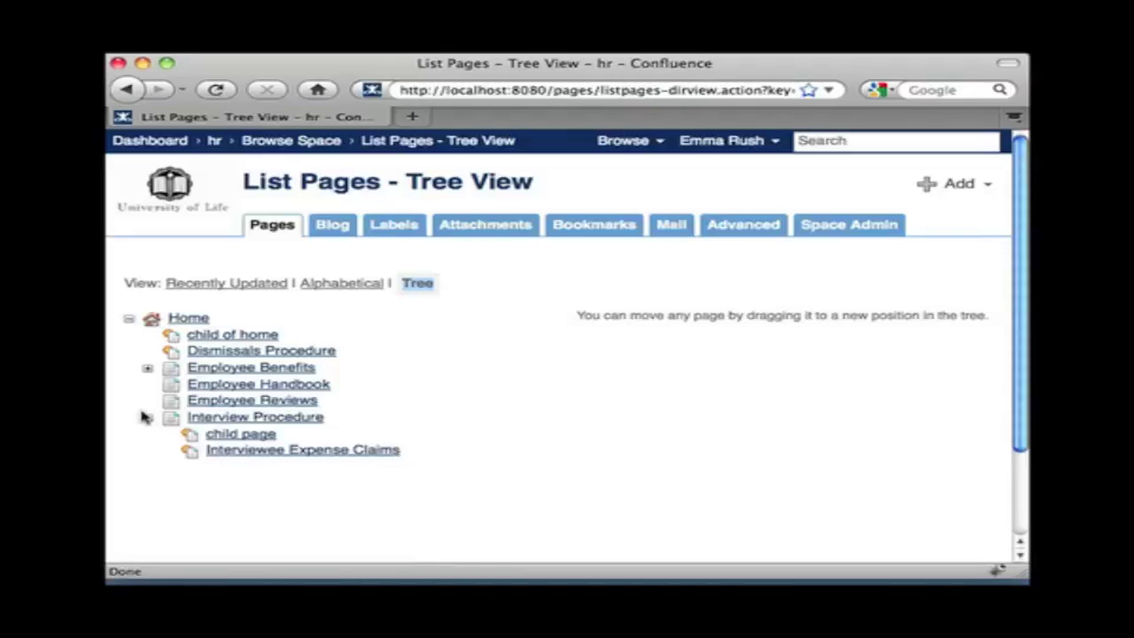
pyautogui.click(147, 367)
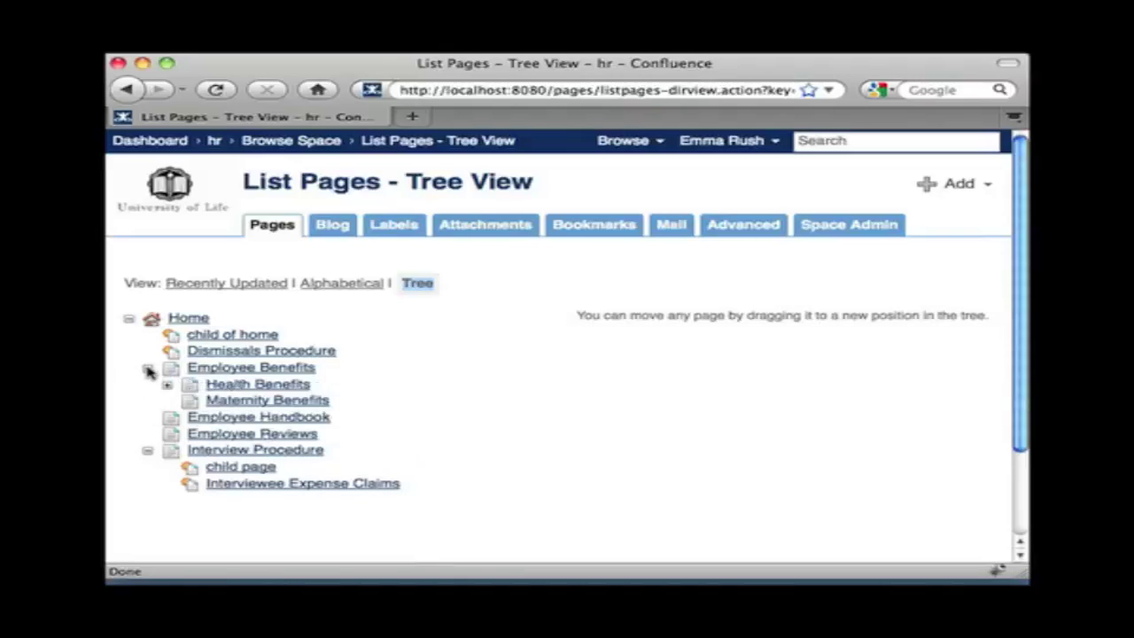
pyautogui.click(167, 385)
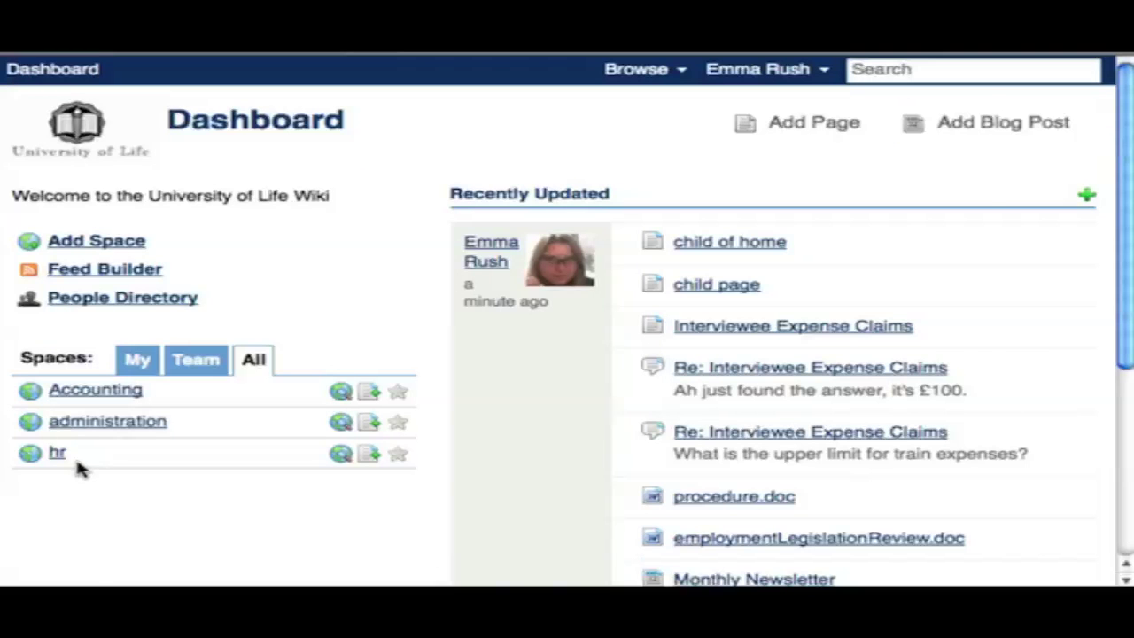
# Step: Create the hr blog post News 1 with posting day 20 July 2010 and save it
pyautogui.click(56, 454)
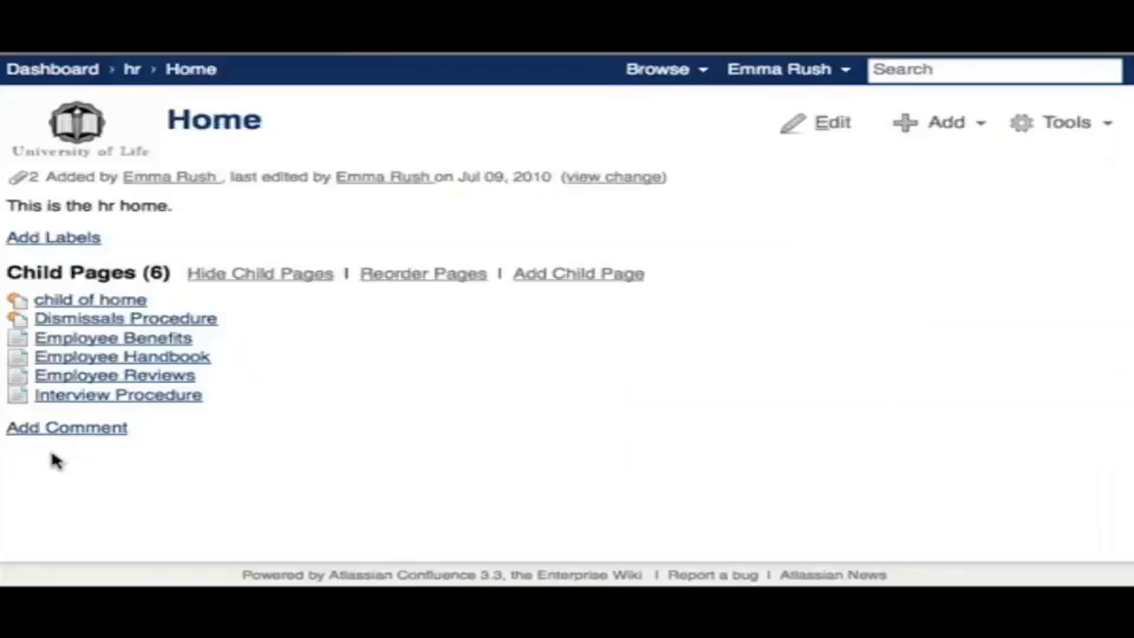
pyautogui.click(953, 135)
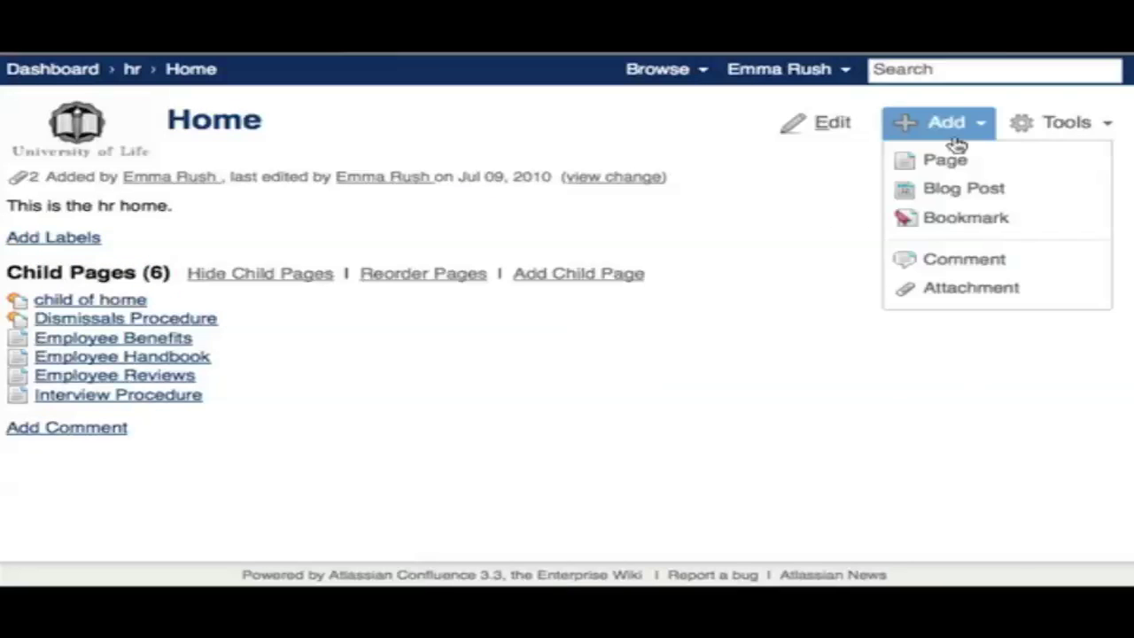
pyautogui.click(973, 200)
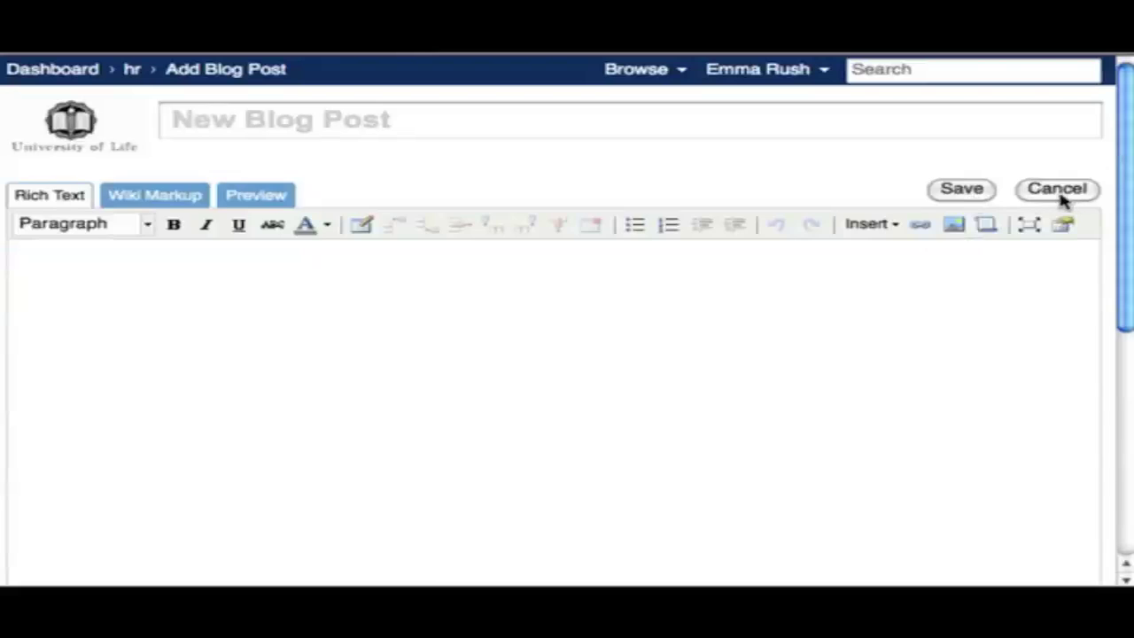
pyautogui.scroll(-10, 642, 392)
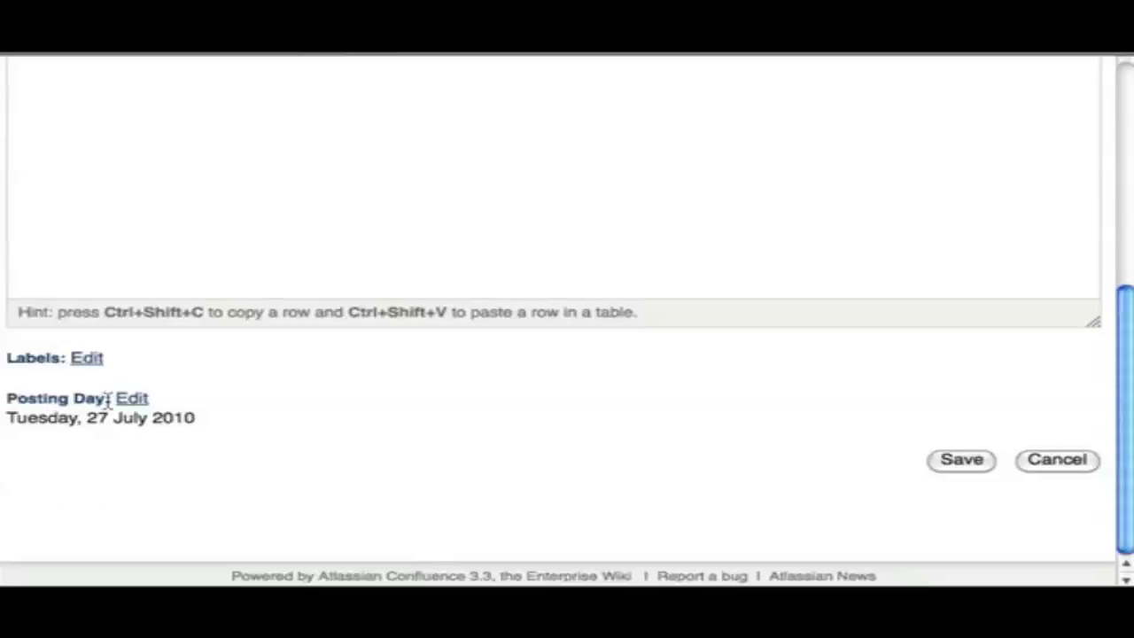
pyautogui.click(142, 403)
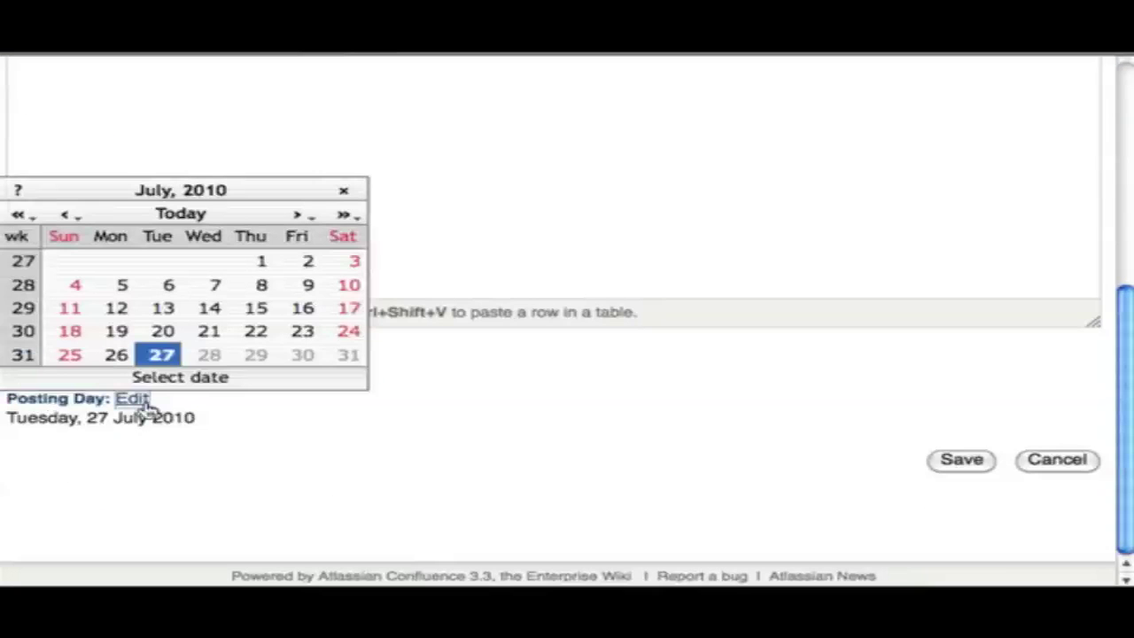
pyautogui.click(174, 333)
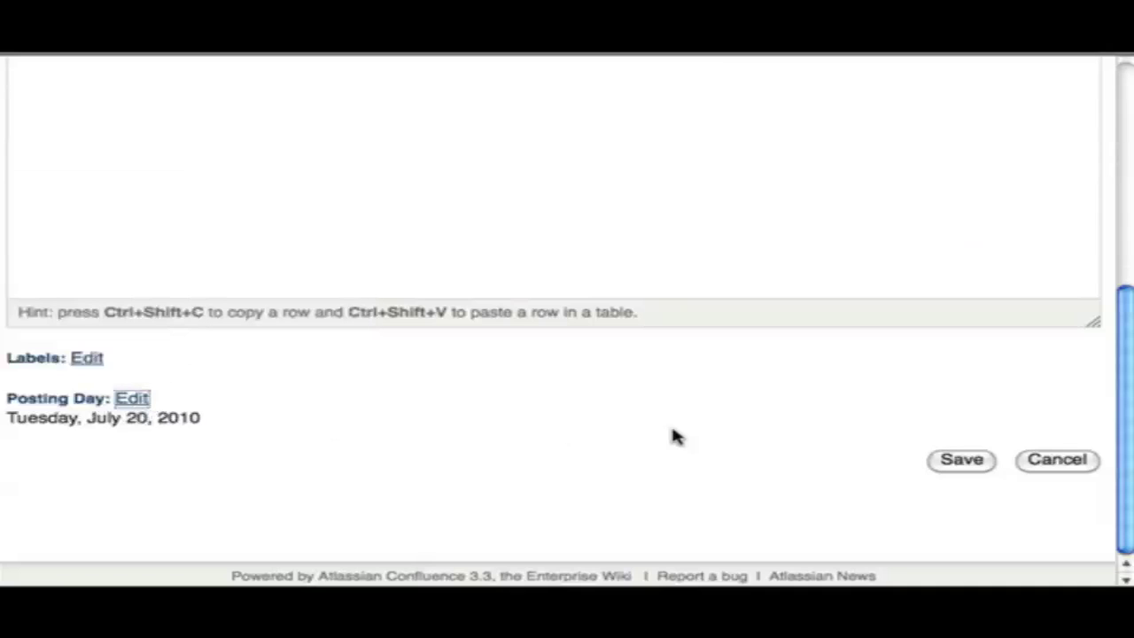
pyautogui.click(988, 473)
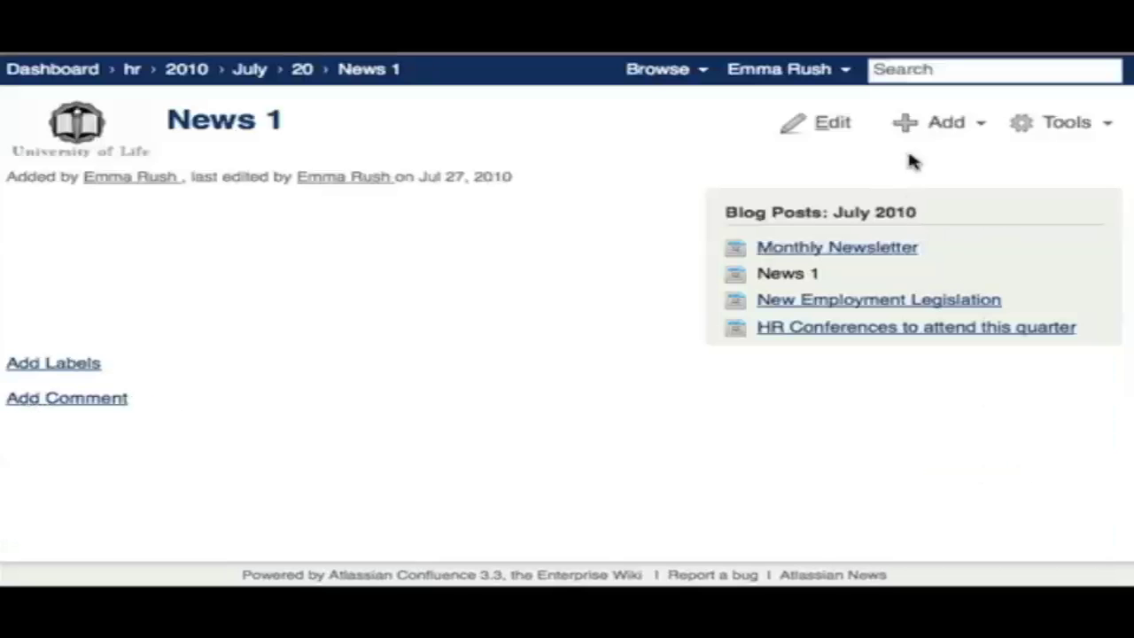
# Step: Open the News 1 post in the editor and cancel without changes
pyautogui.click(816, 129)
pyautogui.scroll(-10, 509, 430)
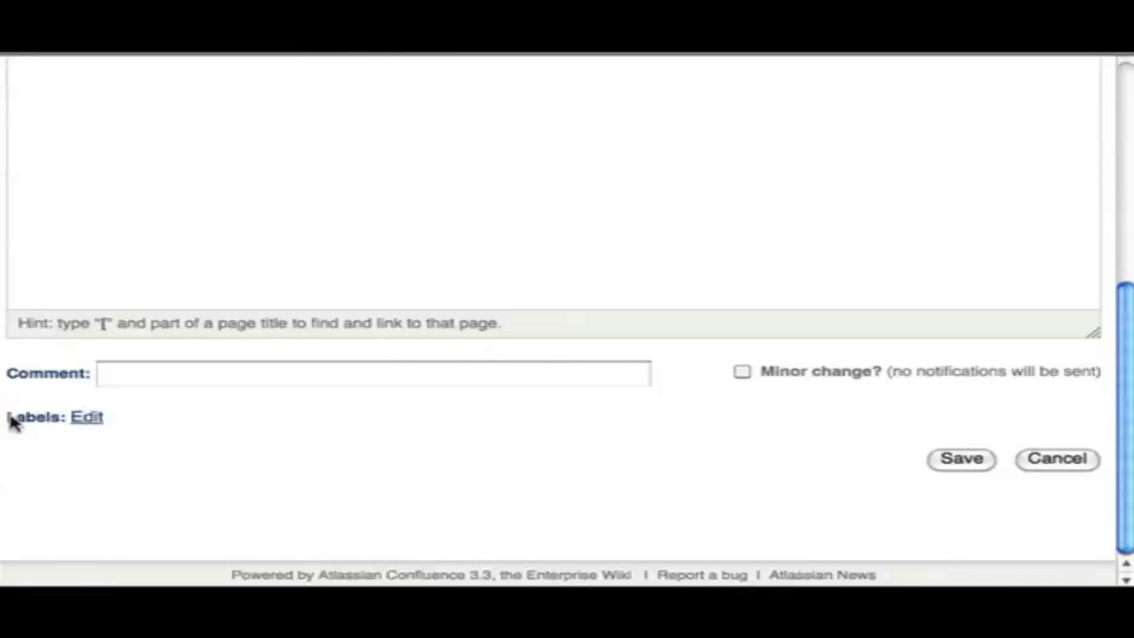
pyautogui.click(1060, 464)
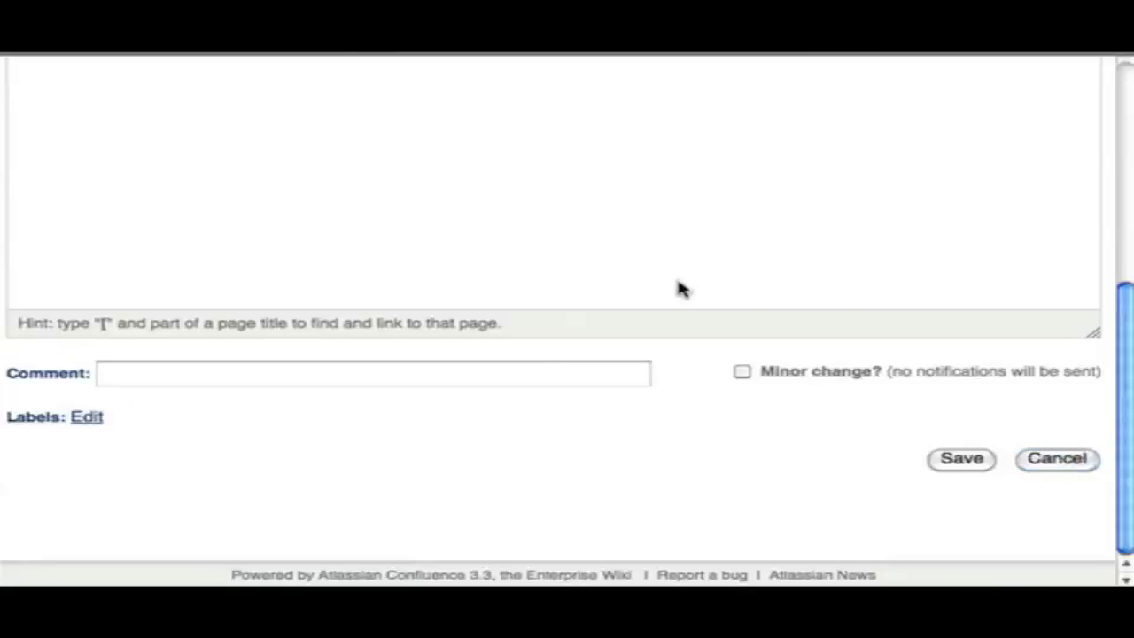
# Step: Browse the hr space blog posts, then return to the hr Home page
pyautogui.click(656, 68)
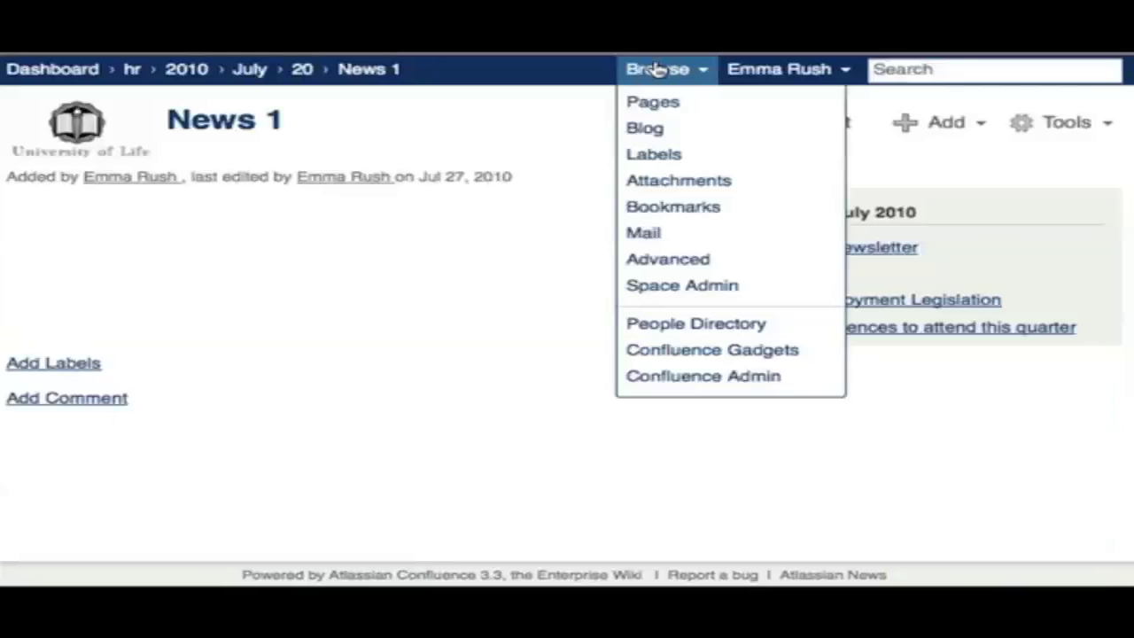
pyautogui.click(667, 129)
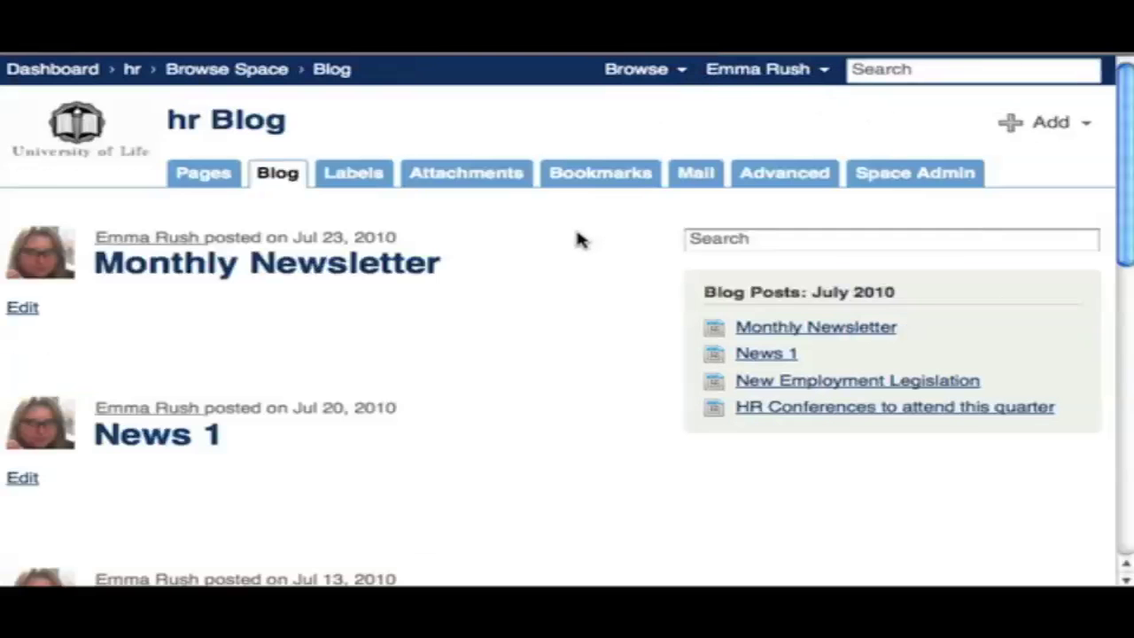
pyautogui.scroll(-10, 577, 239)
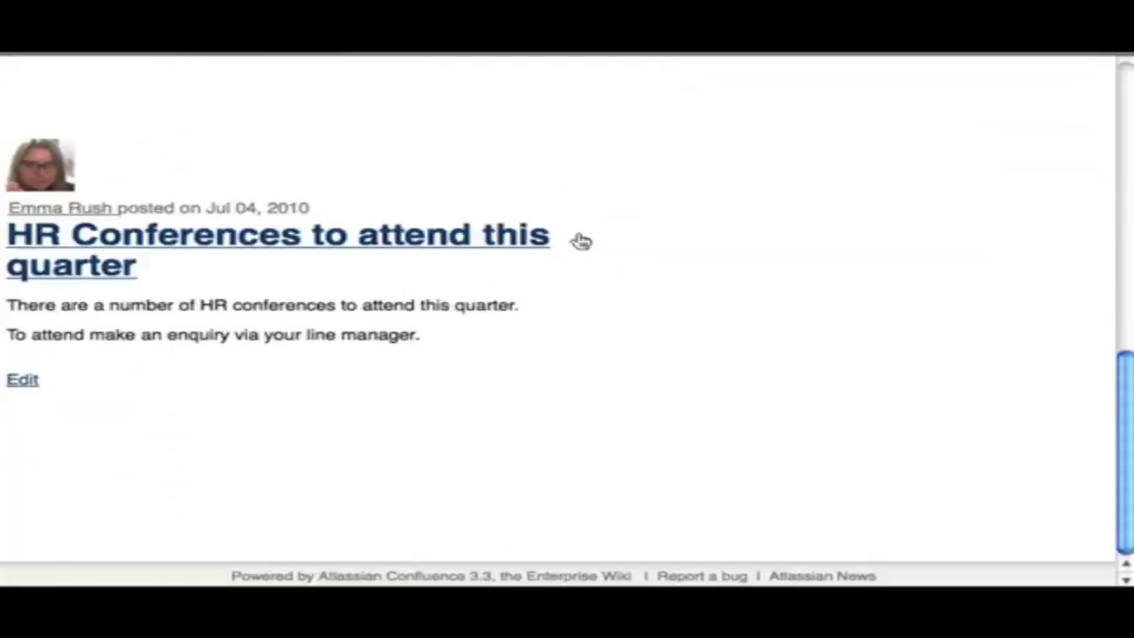
pyautogui.scroll(10, 580, 240)
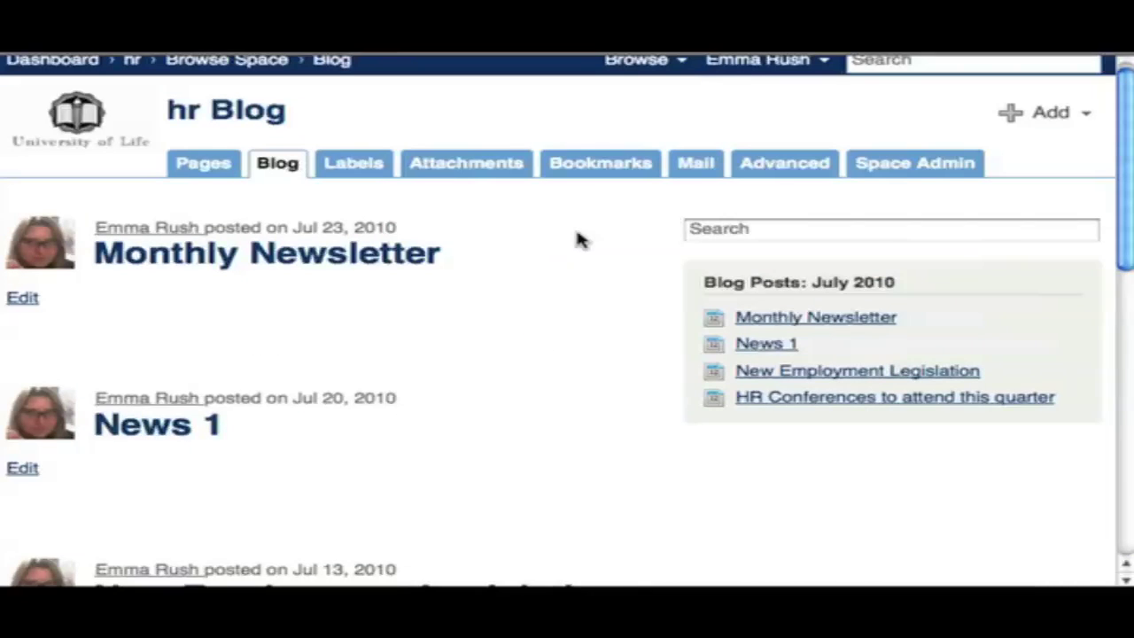
pyautogui.scroll(-10, 578, 240)
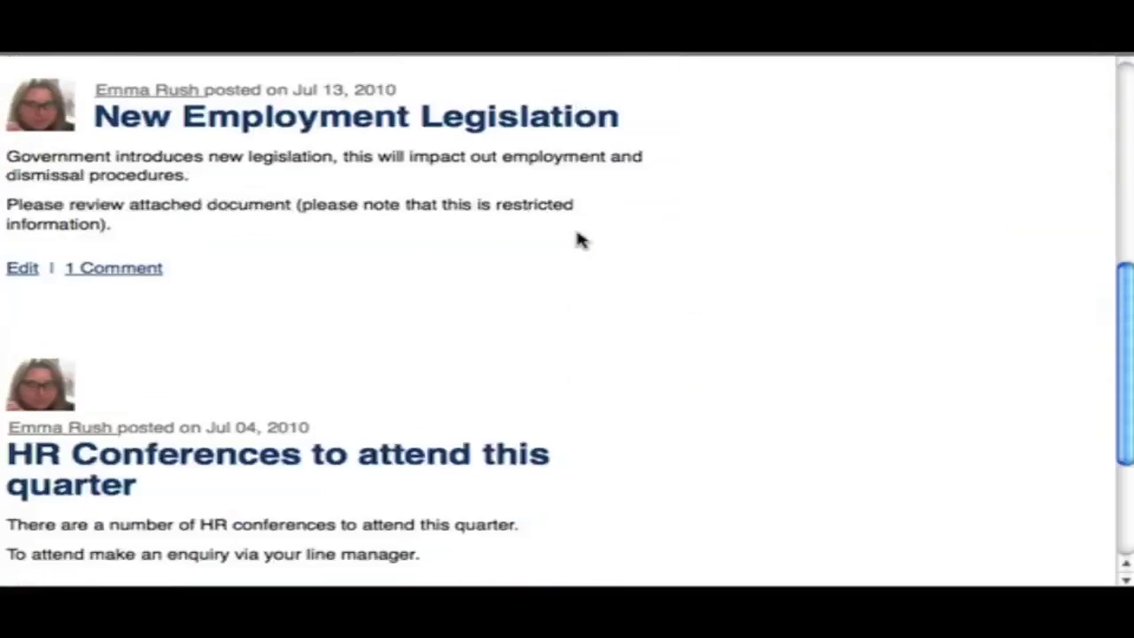
pyautogui.scroll(10, 580, 240)
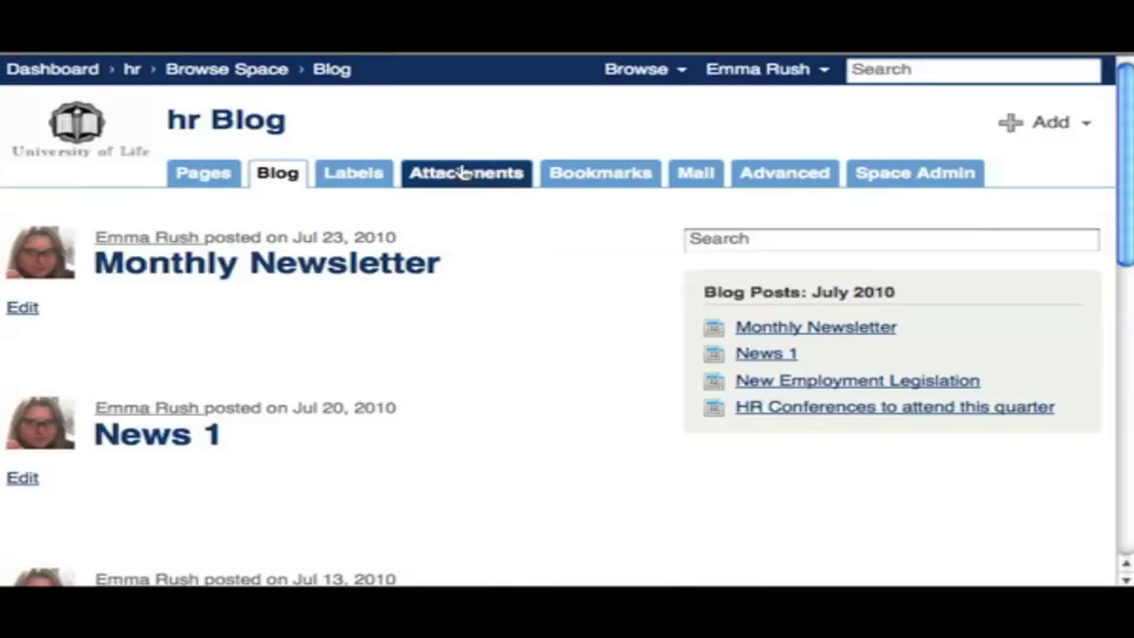
pyautogui.click(132, 75)
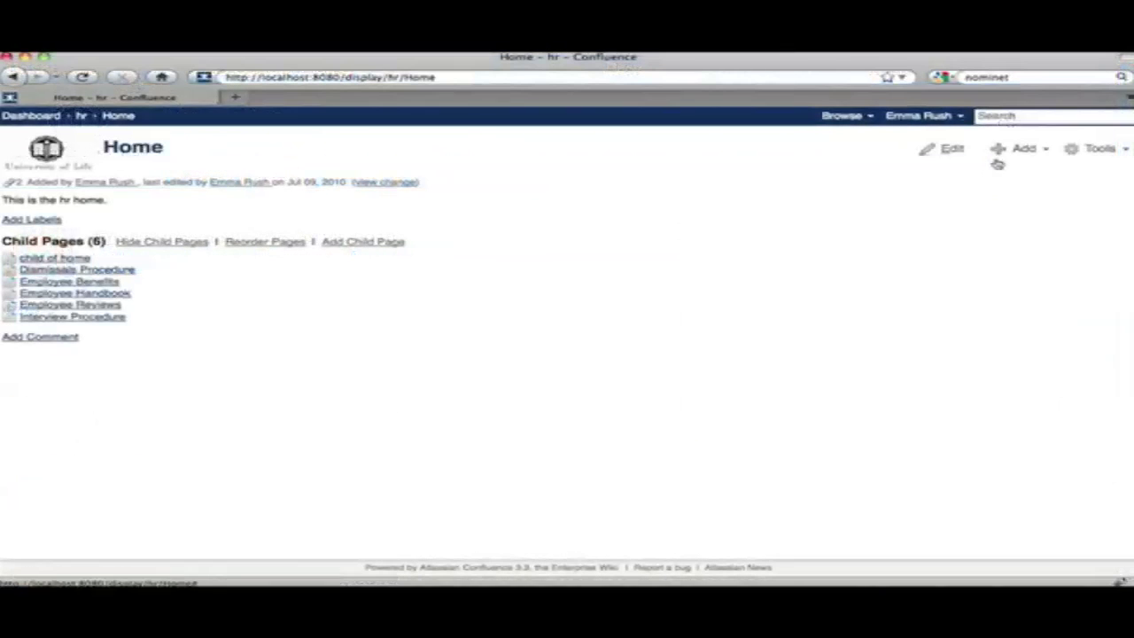
# Step: Show the Add content options, then move to the Interview Procedure page
pyautogui.click(998, 152)
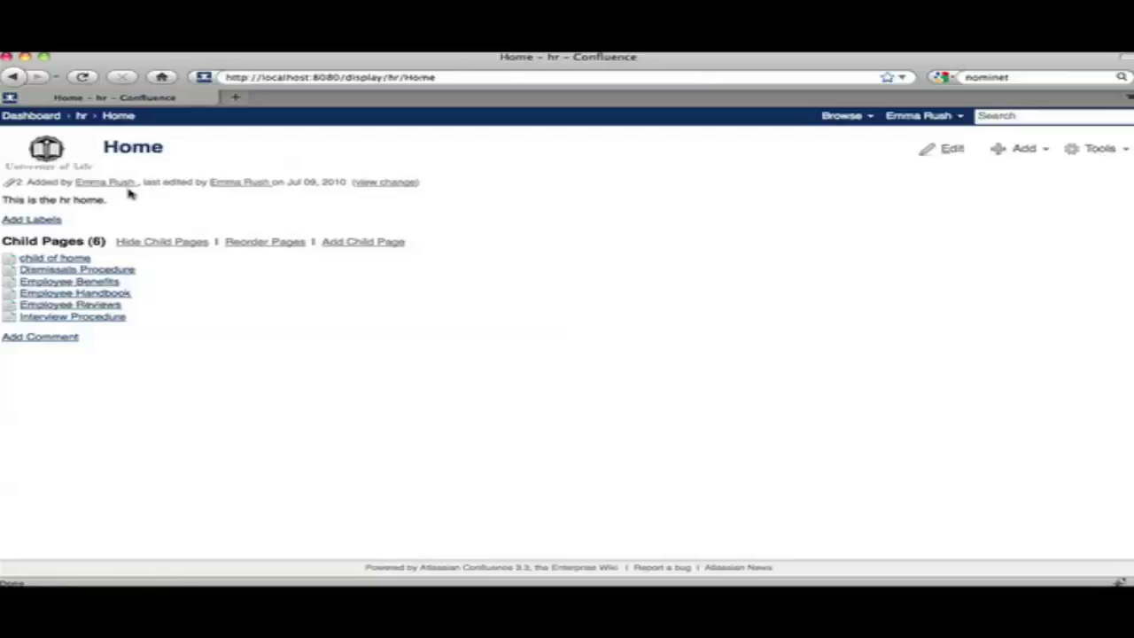
pyautogui.click(1002, 152)
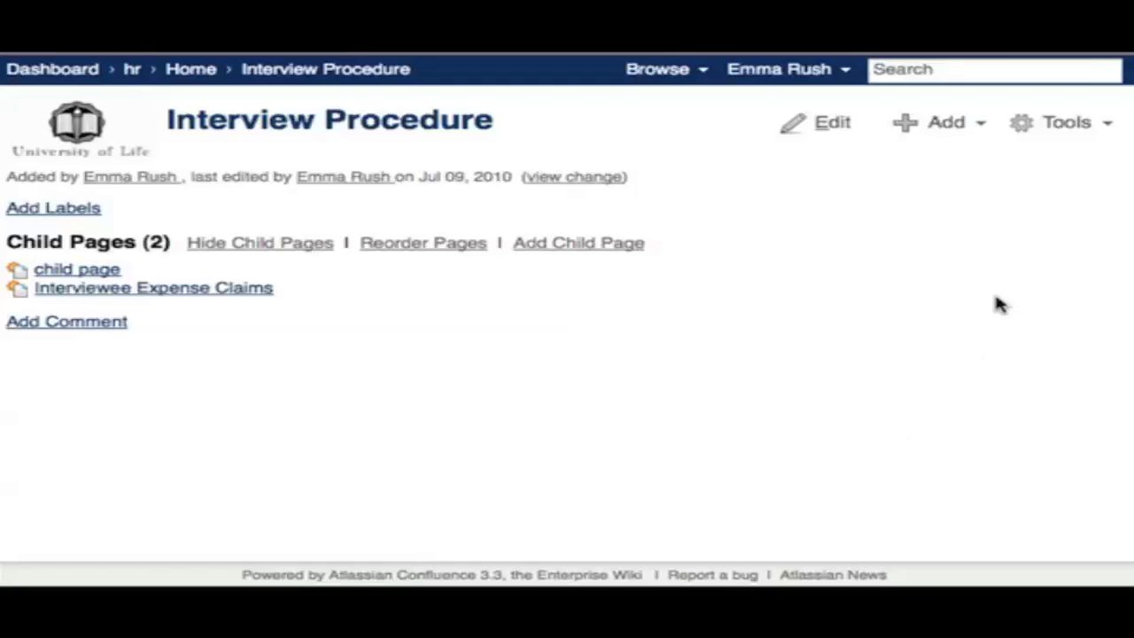
# Step: Attach procedure.doc to the Interview Procedure page
pyautogui.click(946, 132)
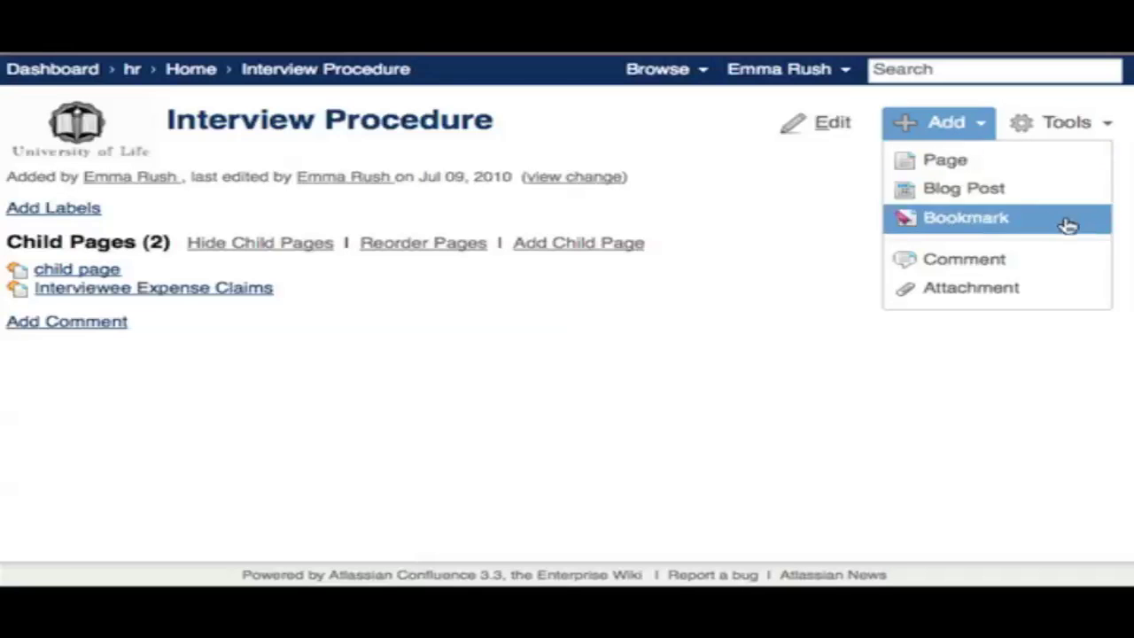
pyautogui.click(1001, 303)
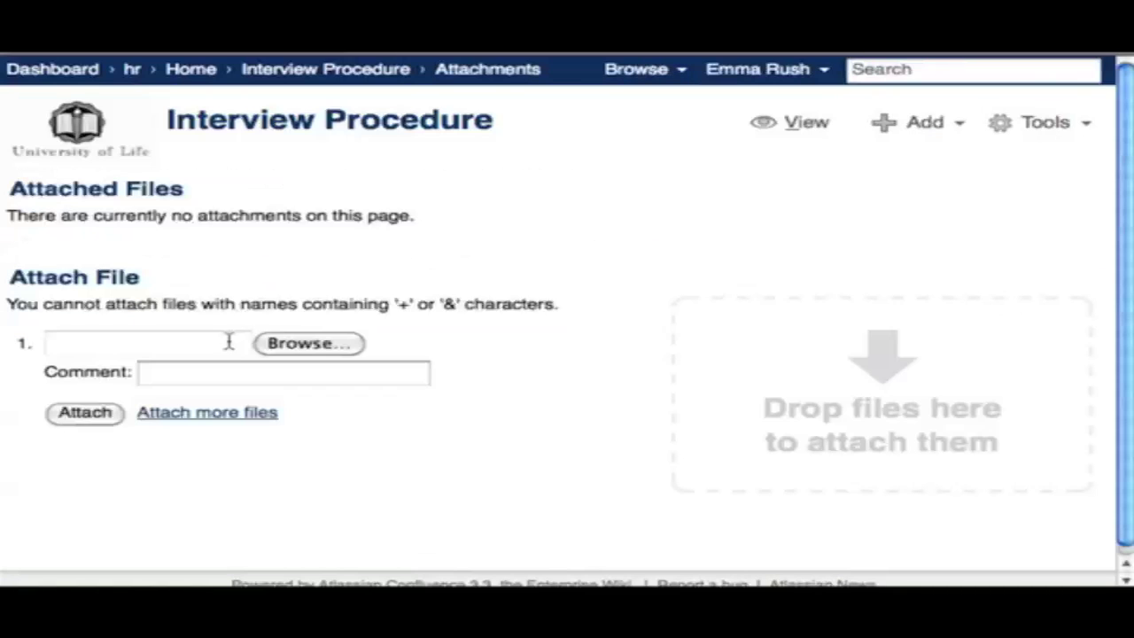
pyautogui.click(288, 348)
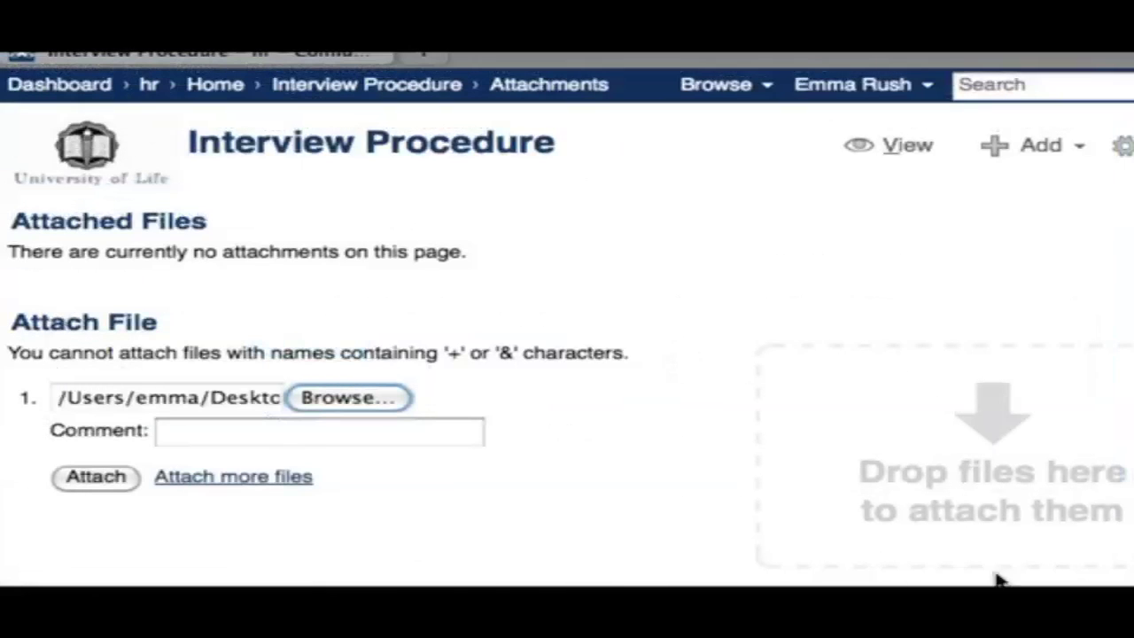
pyautogui.click(101, 490)
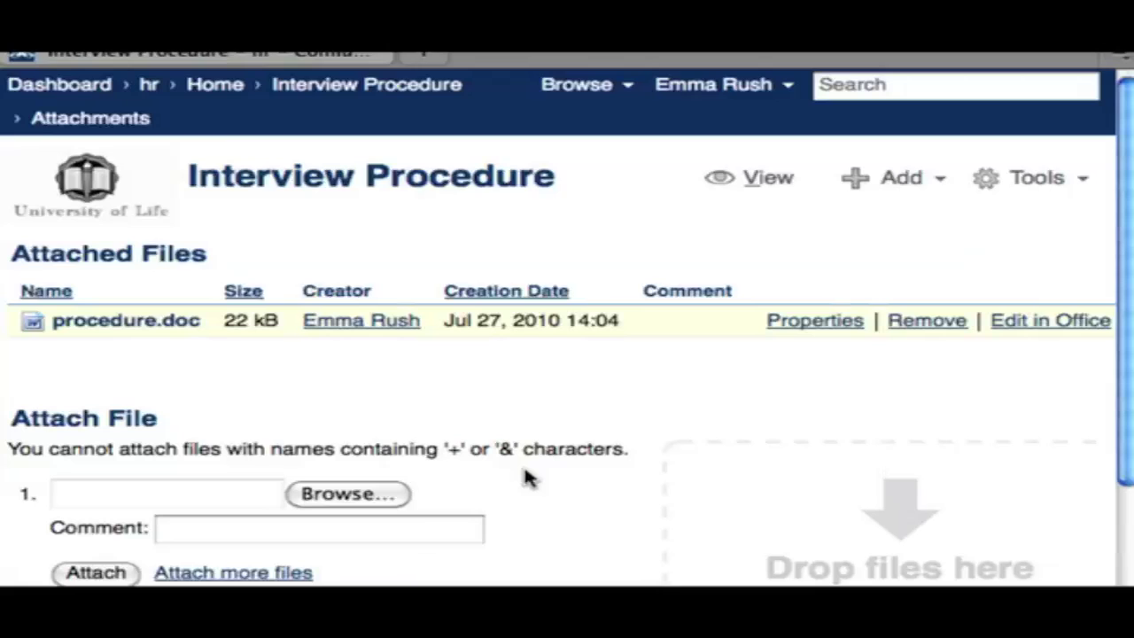
pyautogui.click(741, 195)
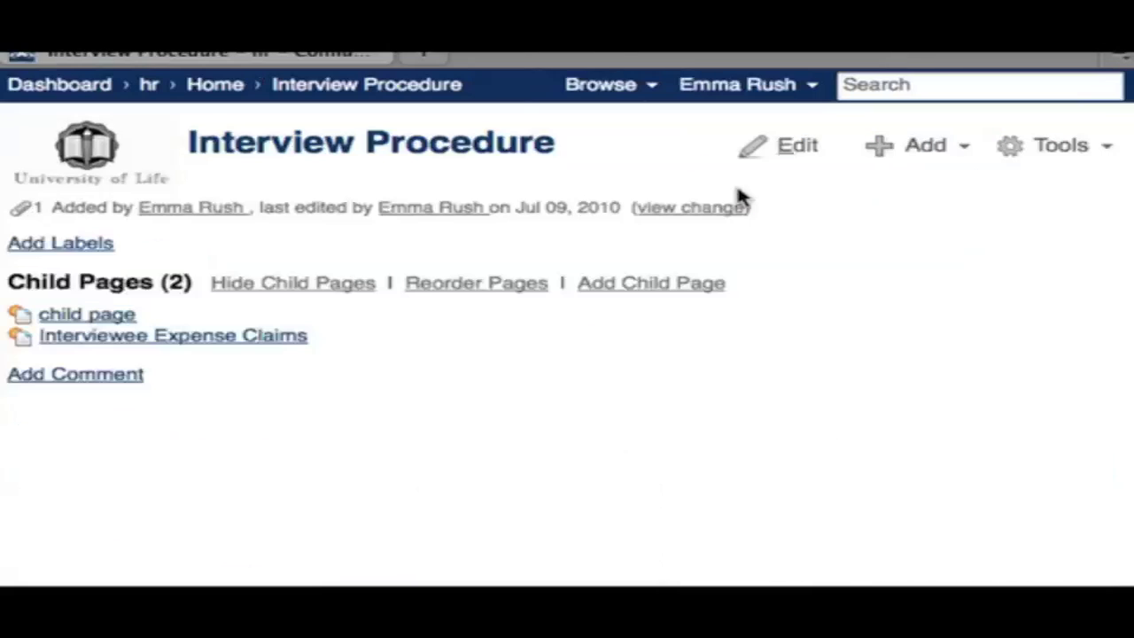
# Step: Check the page's attachments list shows procedure.doc (22 kB), then view the page
pyautogui.click(1083, 154)
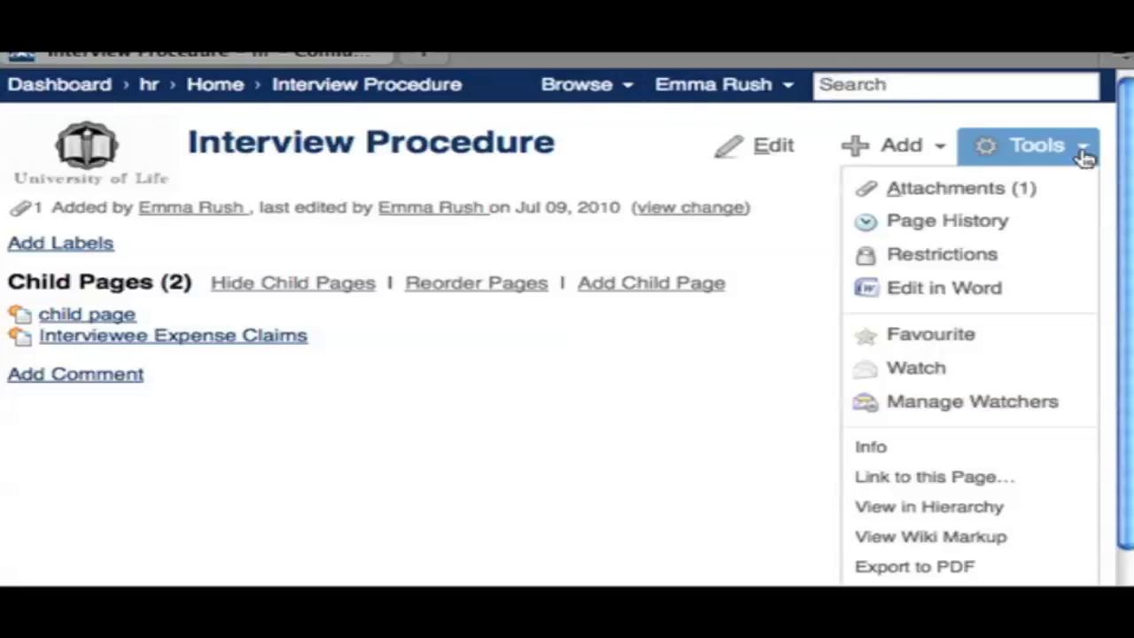
pyautogui.click(1025, 188)
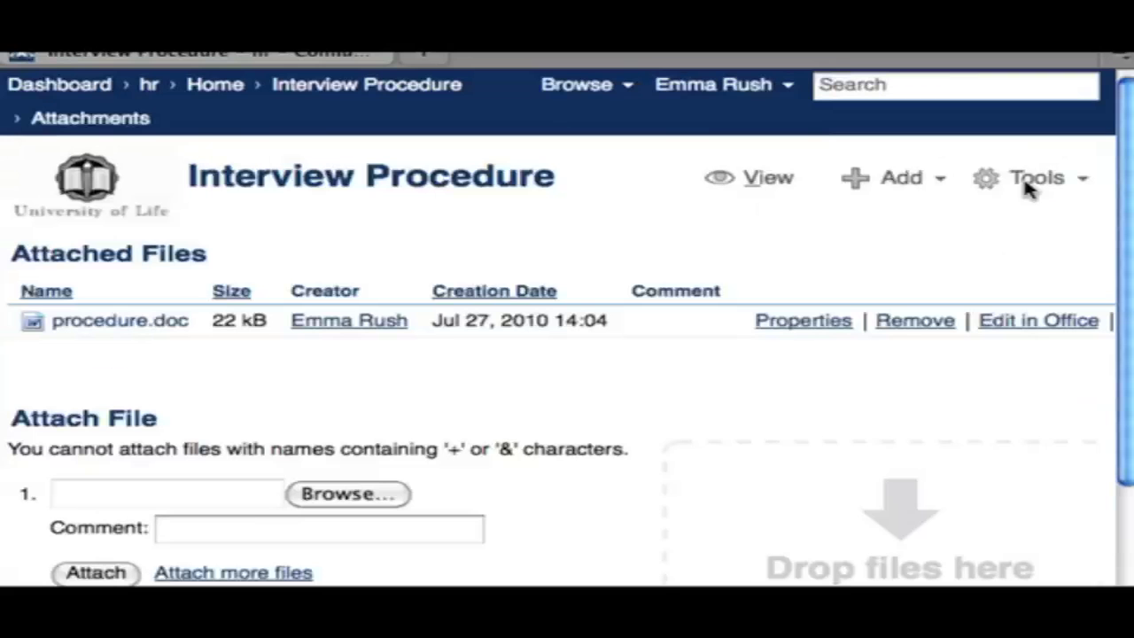
pyautogui.click(1028, 190)
pyautogui.click(747, 188)
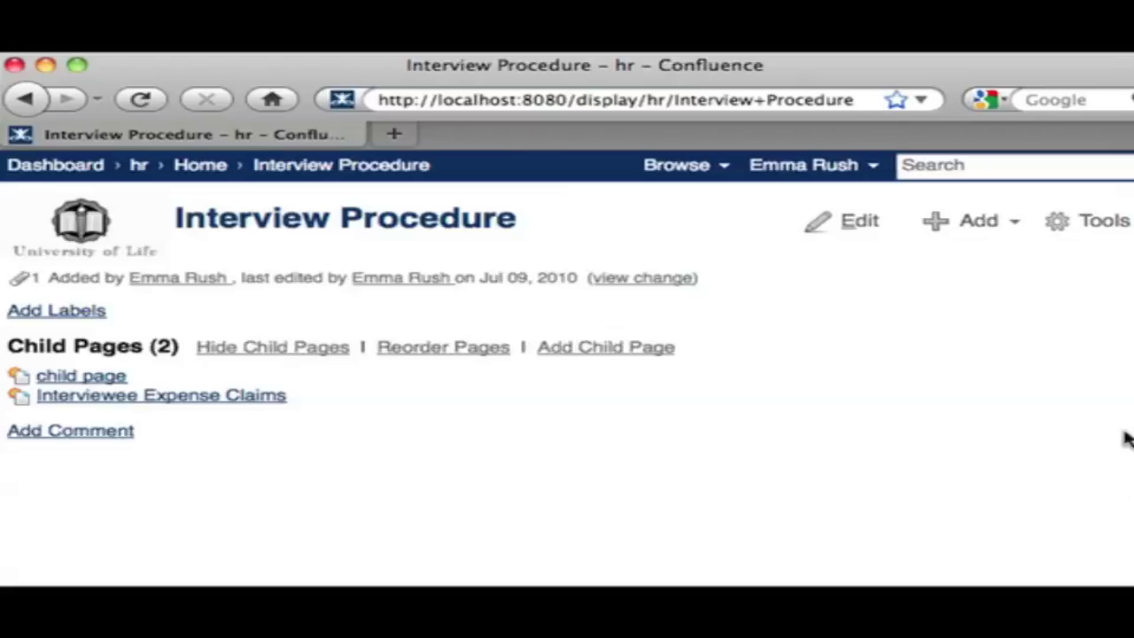
# Step: Remove procedure.doc from the Interview Procedure page's attachments
pyautogui.click(1104, 221)
pyautogui.click(1066, 261)
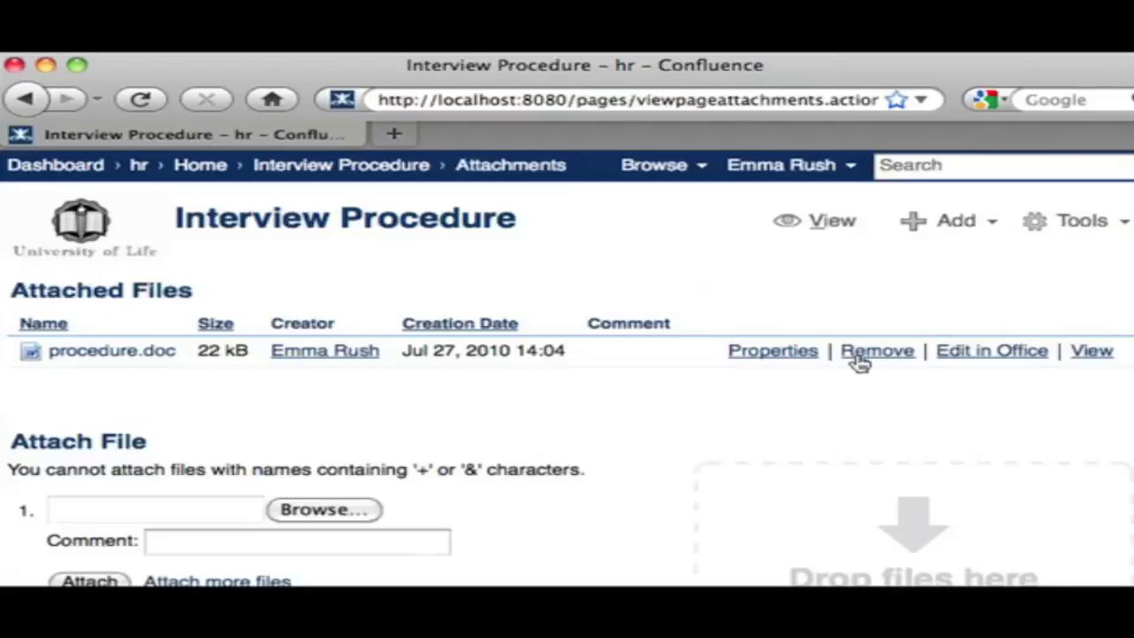
pyautogui.click(860, 361)
pyautogui.click(843, 190)
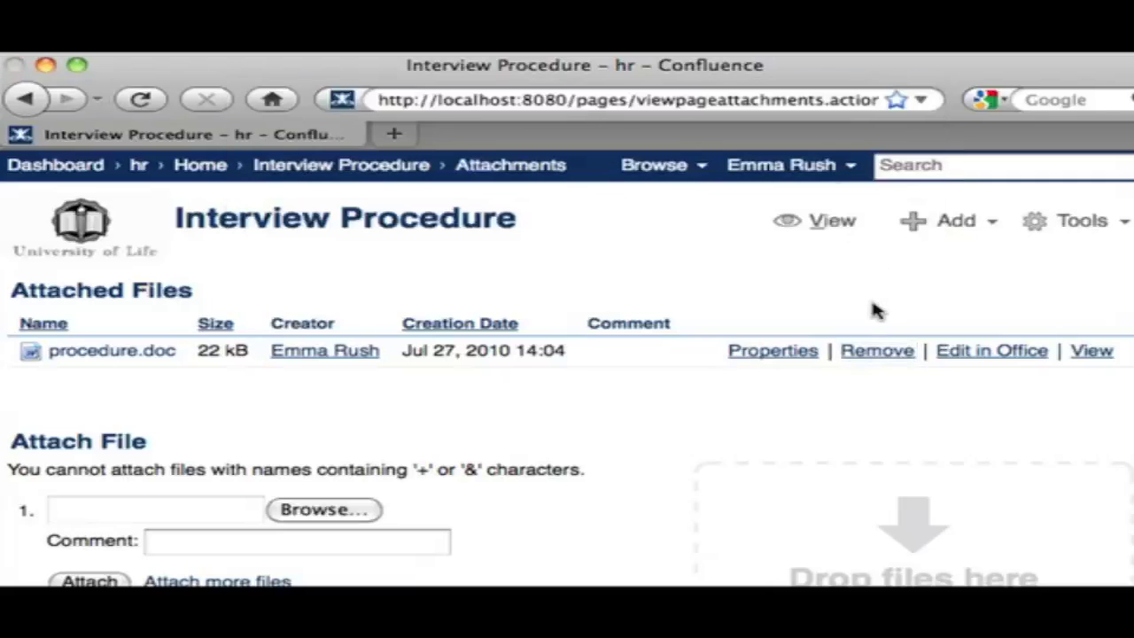
# Step: Confirm the attachments list is now empty and return to the Interview Procedure page
pyautogui.click(947, 228)
pyautogui.click(959, 394)
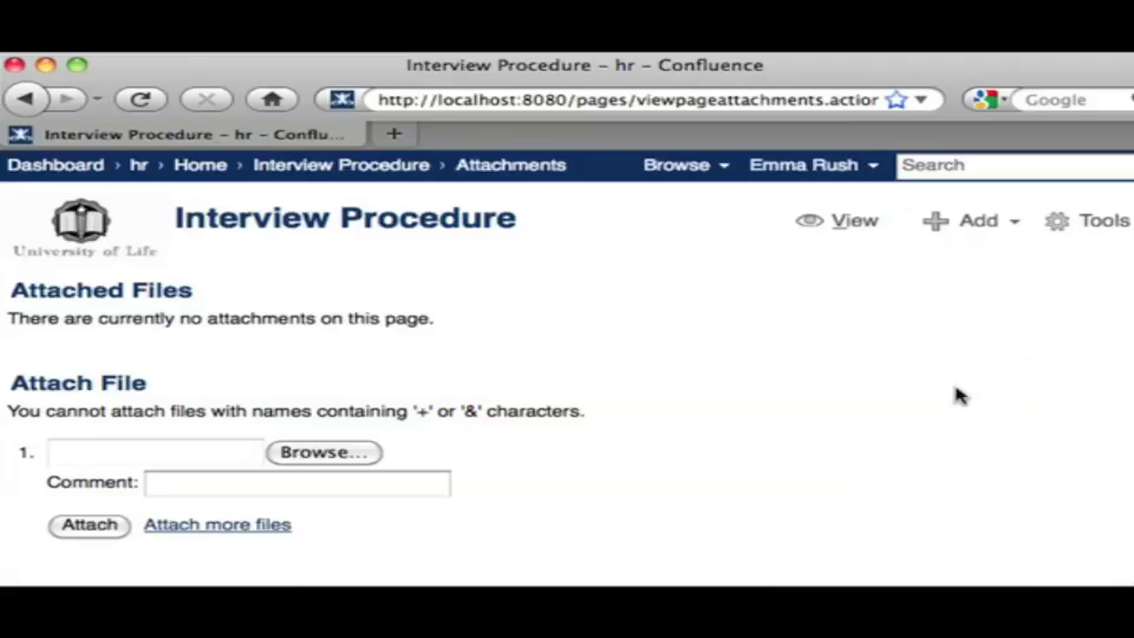
pyautogui.click(819, 225)
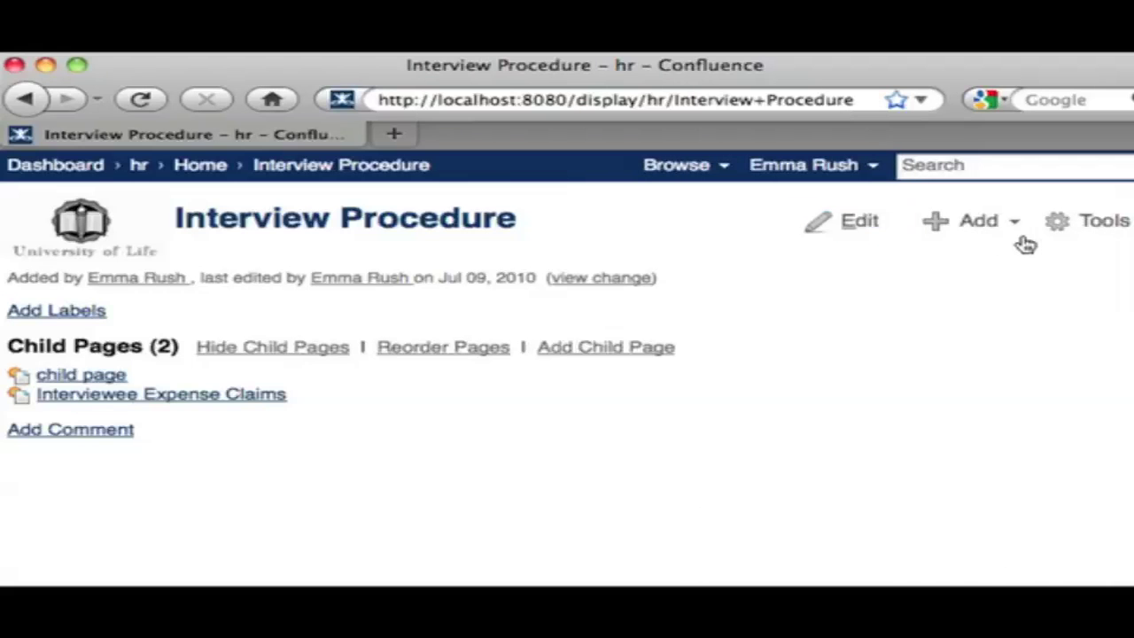
pyautogui.click(1082, 229)
pyautogui.click(1083, 262)
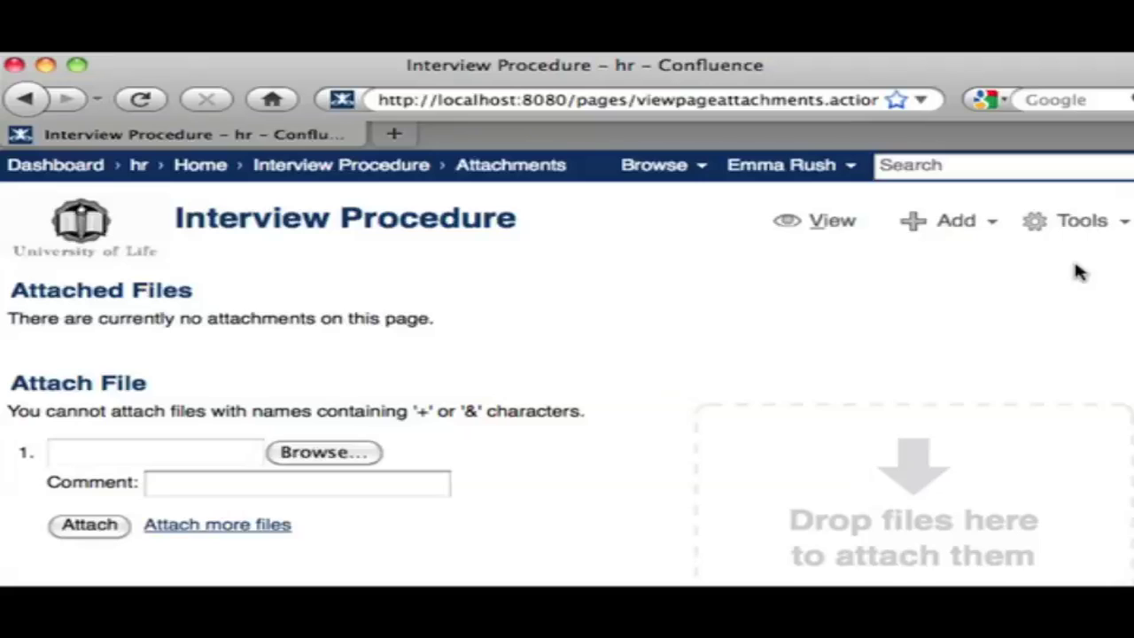
pyautogui.click(785, 220)
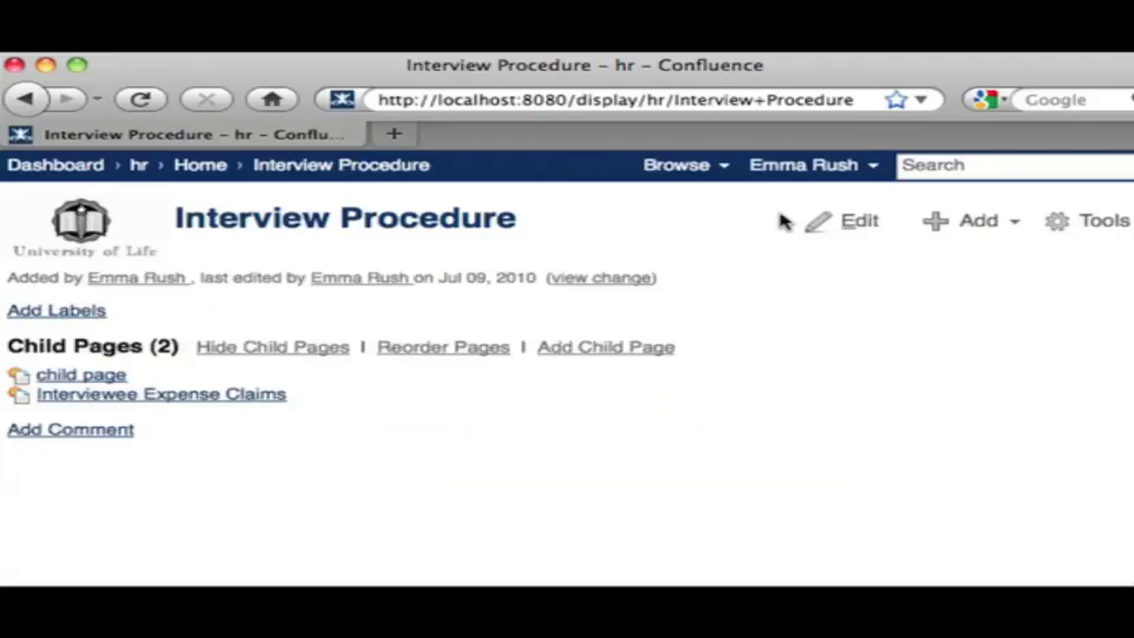
pyautogui.click(1073, 232)
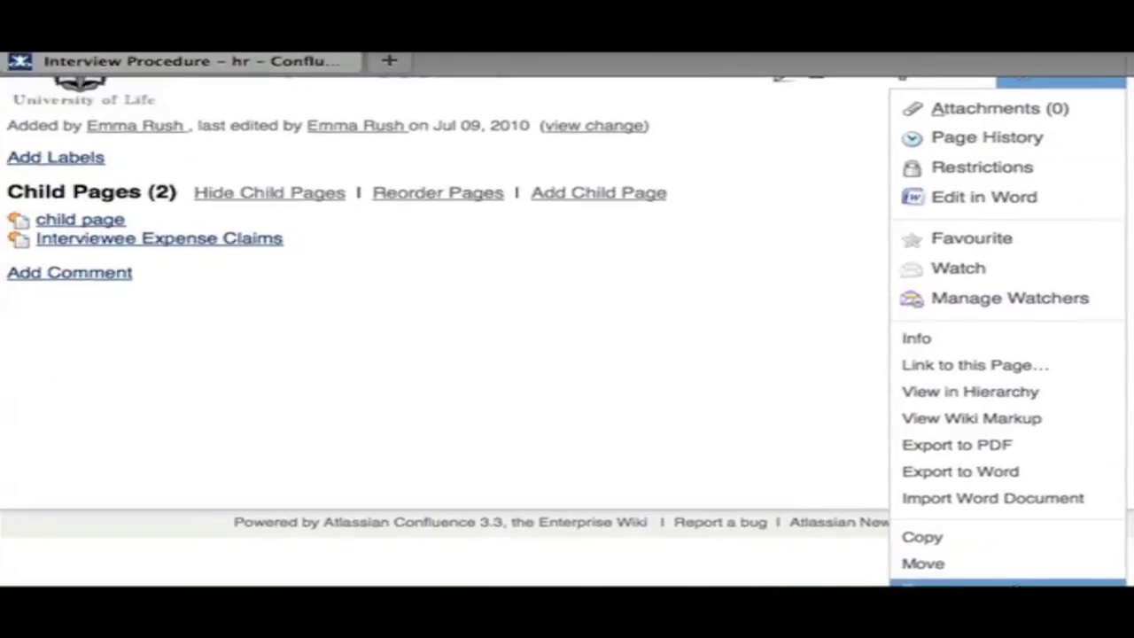
pyautogui.click(752, 342)
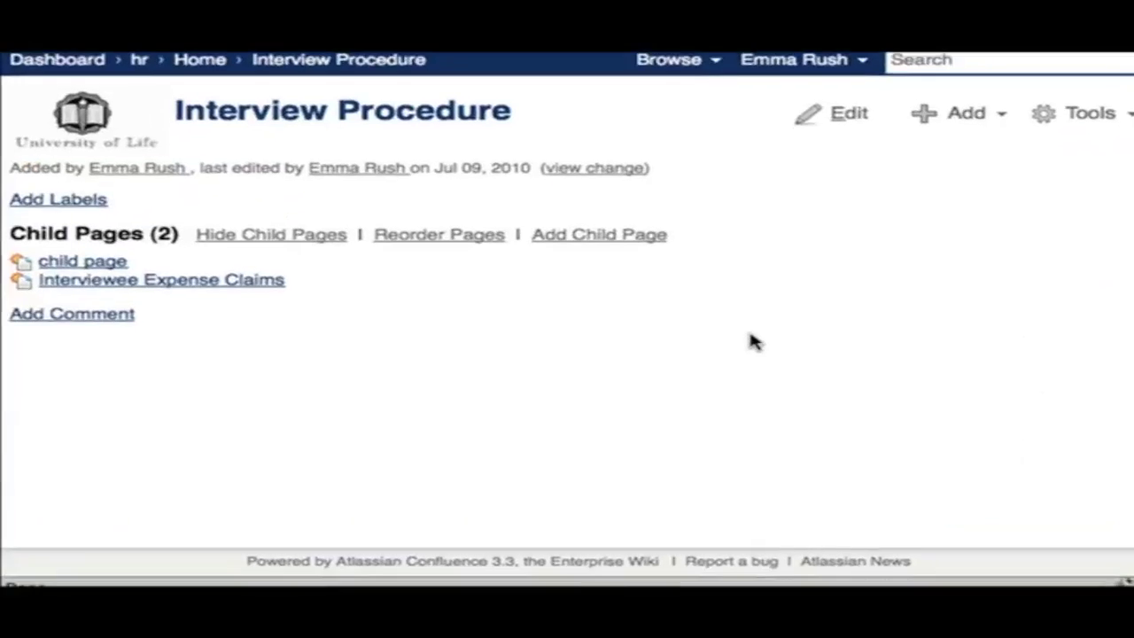
# Step: Show the Add content choices on Interview Procedure, ready to add a comment
pyautogui.click(1008, 126)
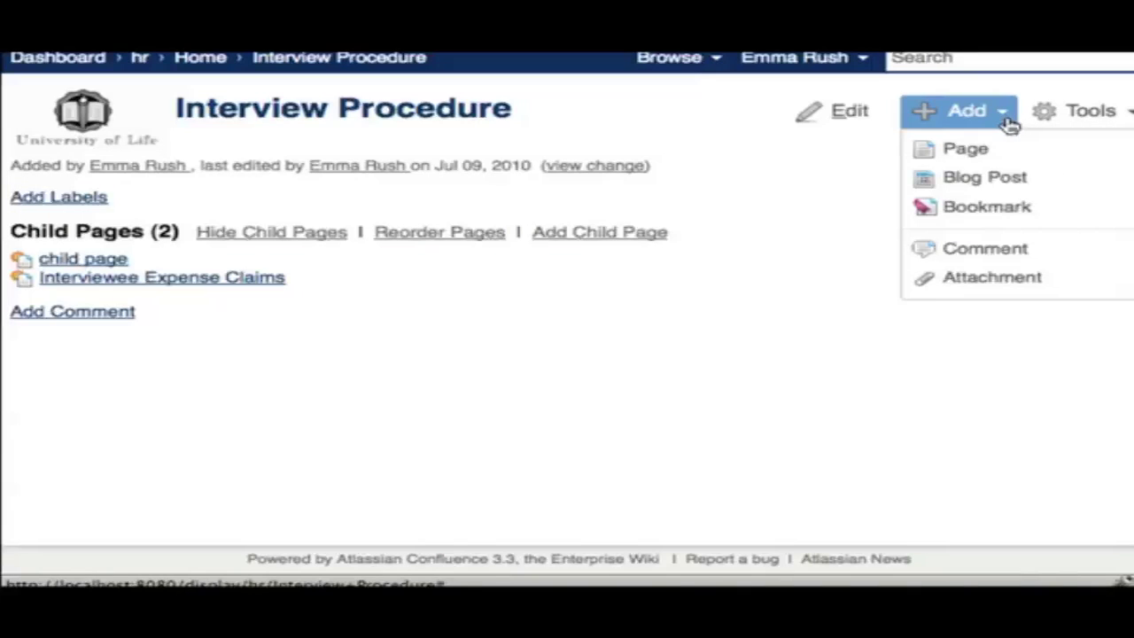
# Step: Post the page comment "Can I download this from another page?" on Interview Procedure
pyautogui.click(1041, 257)
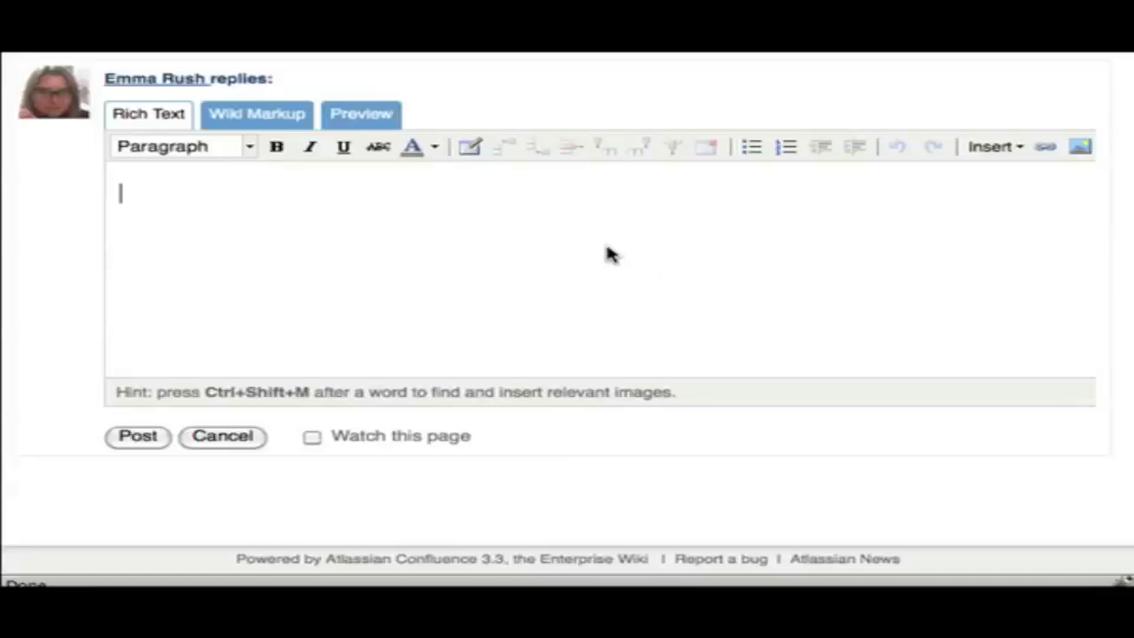
pyautogui.write('Can I download this from another page?')
pyautogui.click(111, 439)
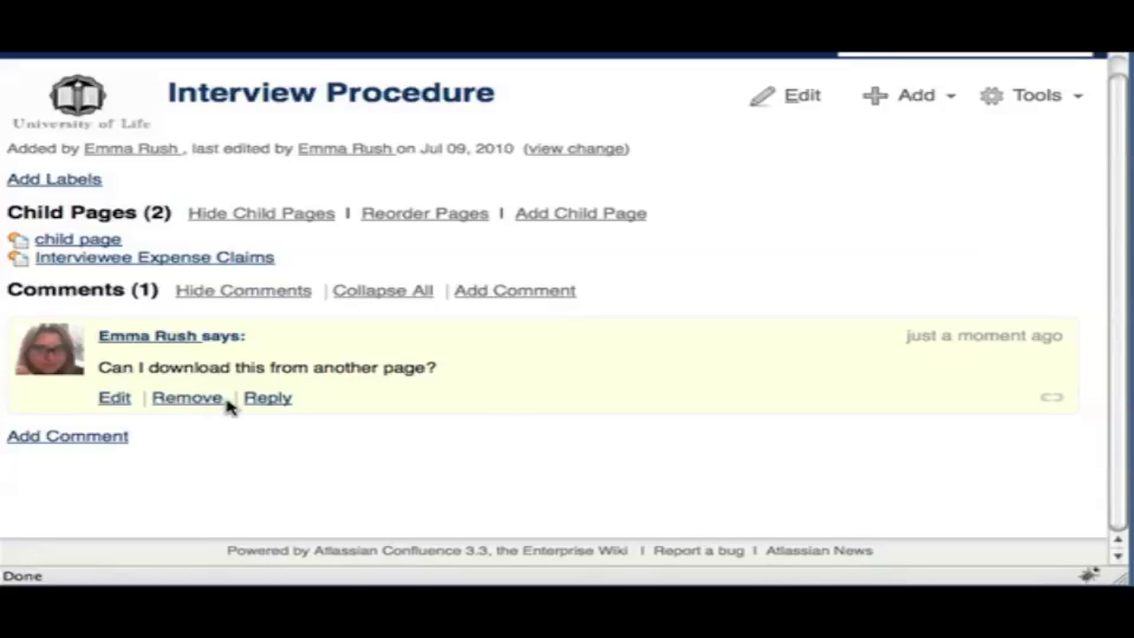
# Step: Reply to that comment with "I found it, its here....", then edit and re-save the reply
pyautogui.click(280, 400)
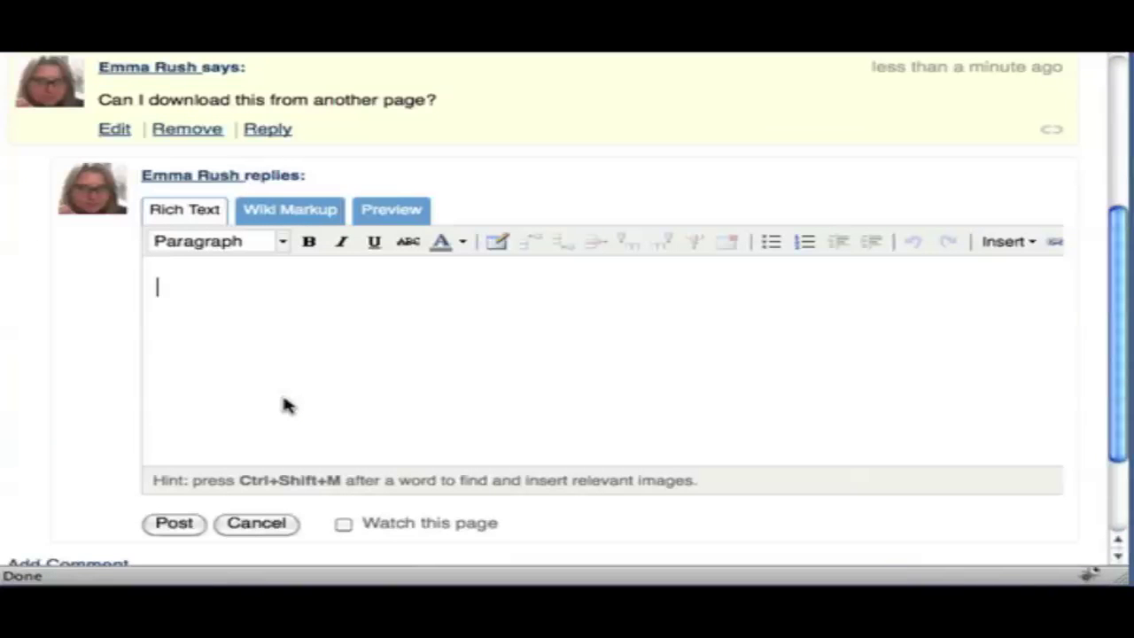
pyautogui.write('I found it, its here....')
pyautogui.click(165, 524)
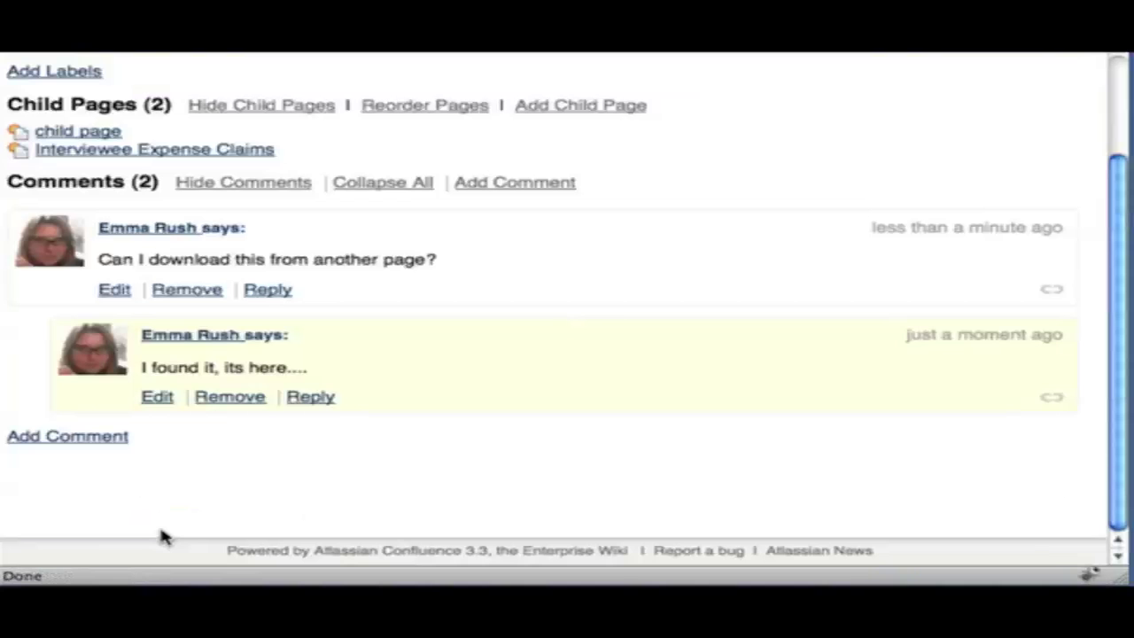
pyautogui.click(158, 398)
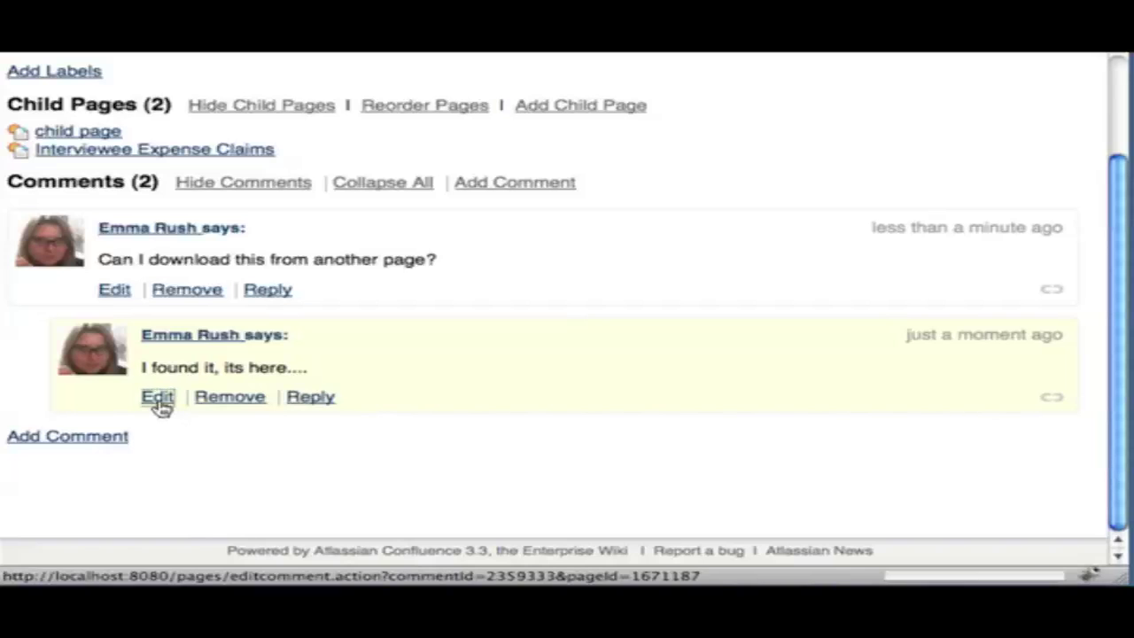
pyautogui.click(201, 420)
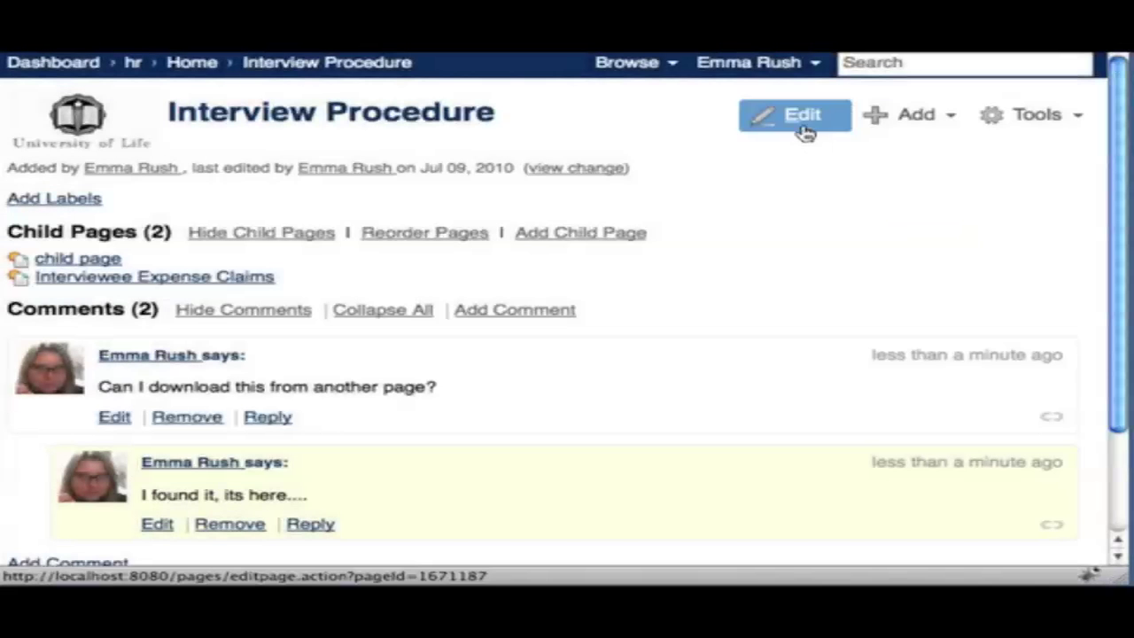
# Step: Edit the Interview Procedure page body to read "Follow the directions below:" and save it
pyautogui.click(802, 128)
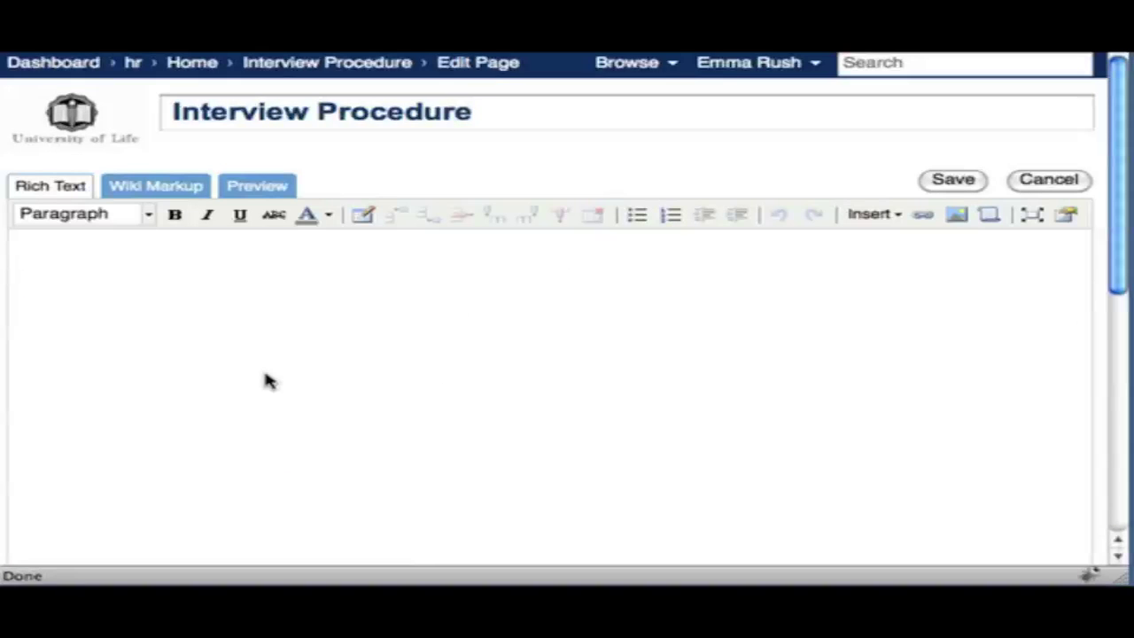
pyautogui.write('Follow the direc')
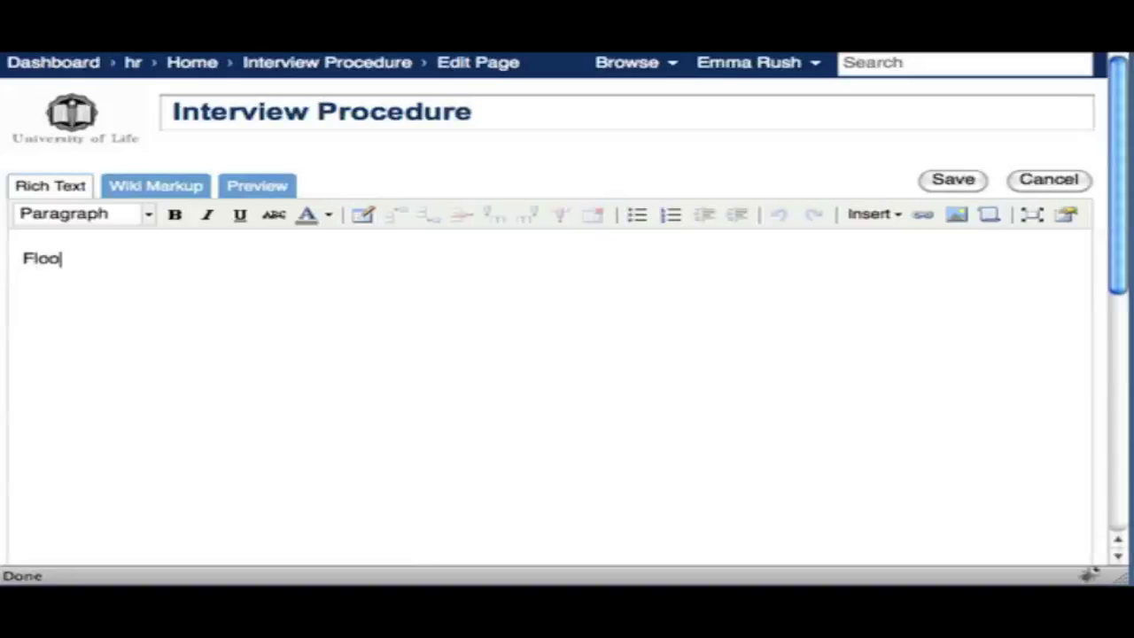
pyautogui.write('tions ')
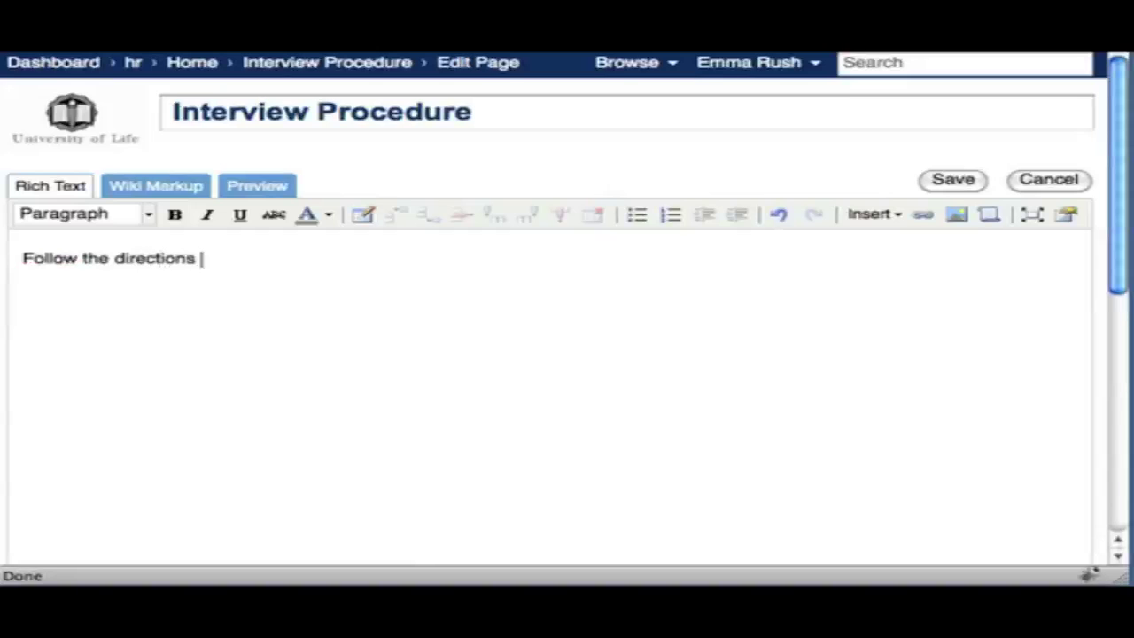
pyautogui.write('below:')
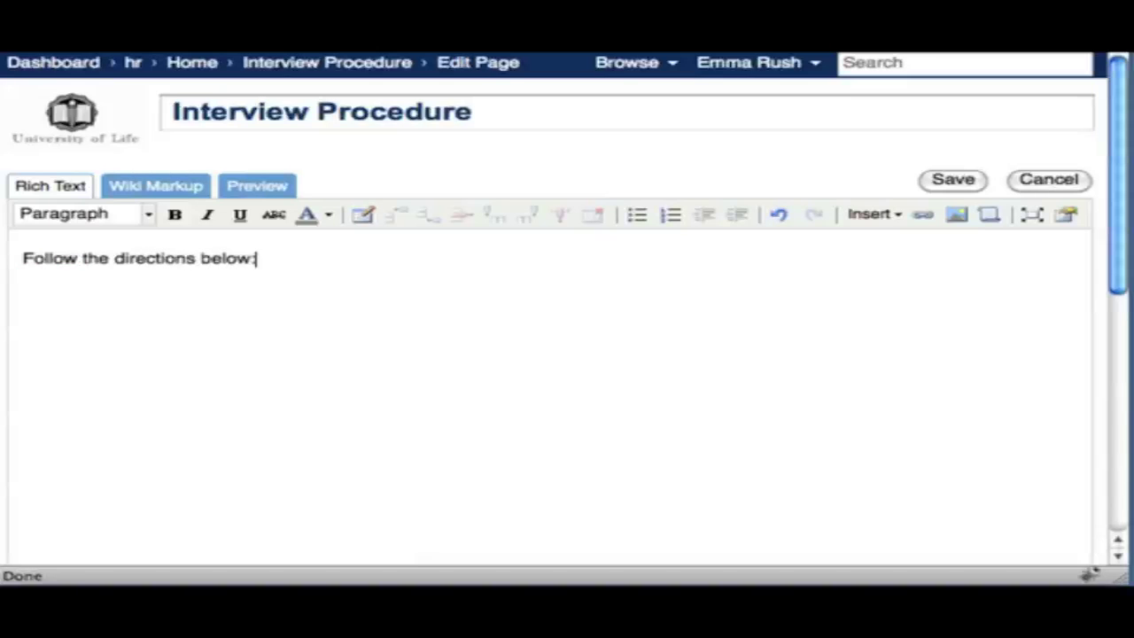
pyautogui.click(930, 184)
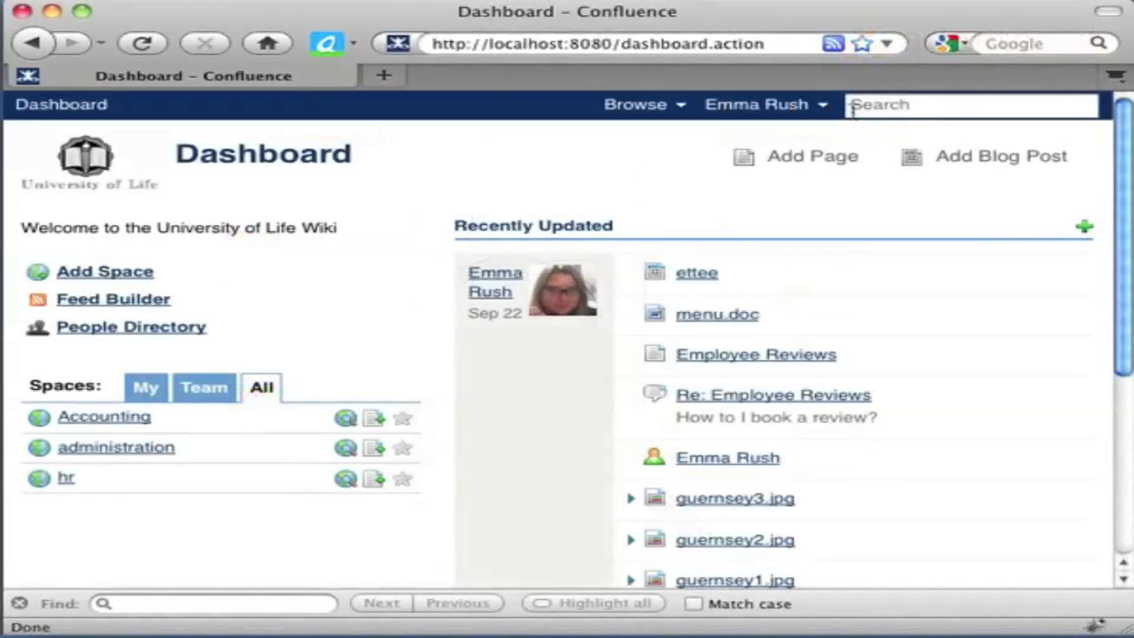
# Step: Run a full site search for "legislation" from the header search box
pyautogui.click(853, 107)
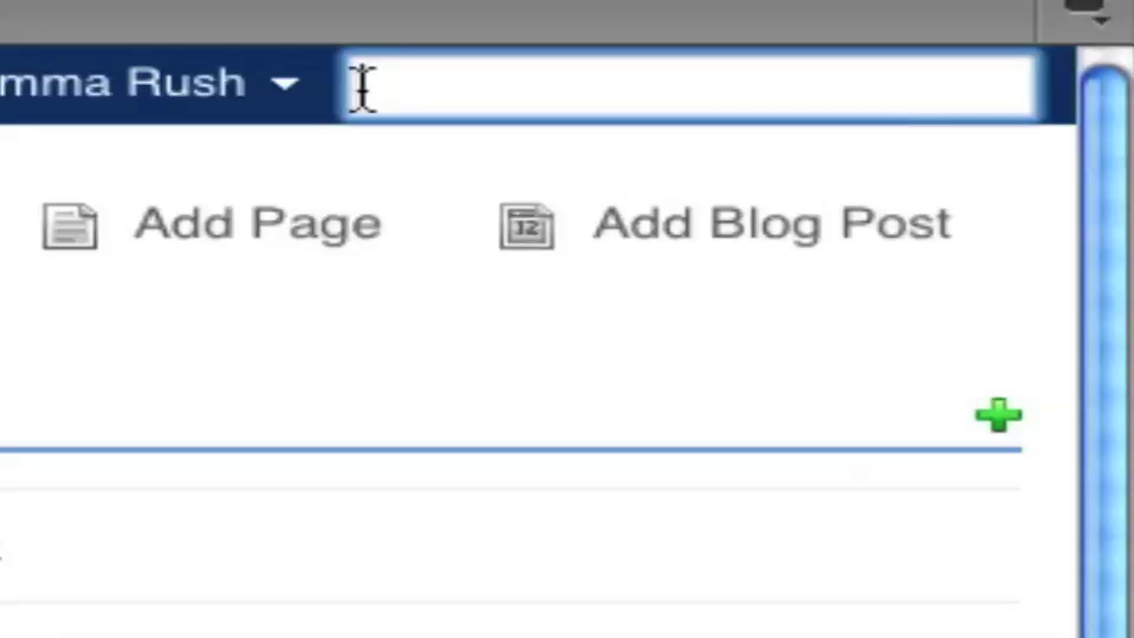
pyautogui.write('leg')
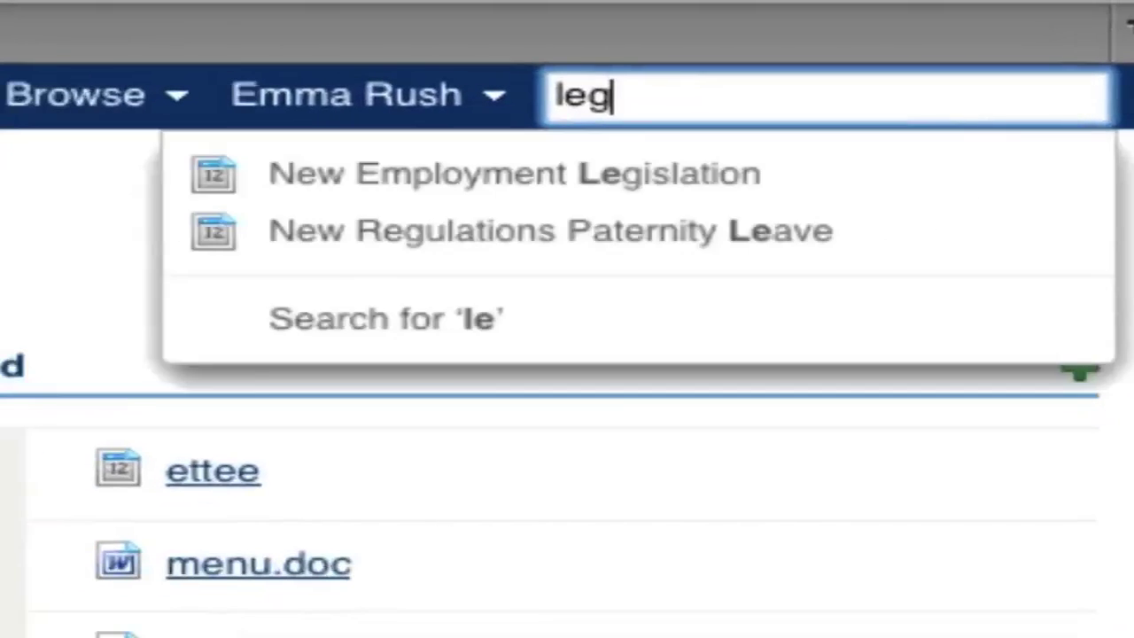
pyautogui.write('is')
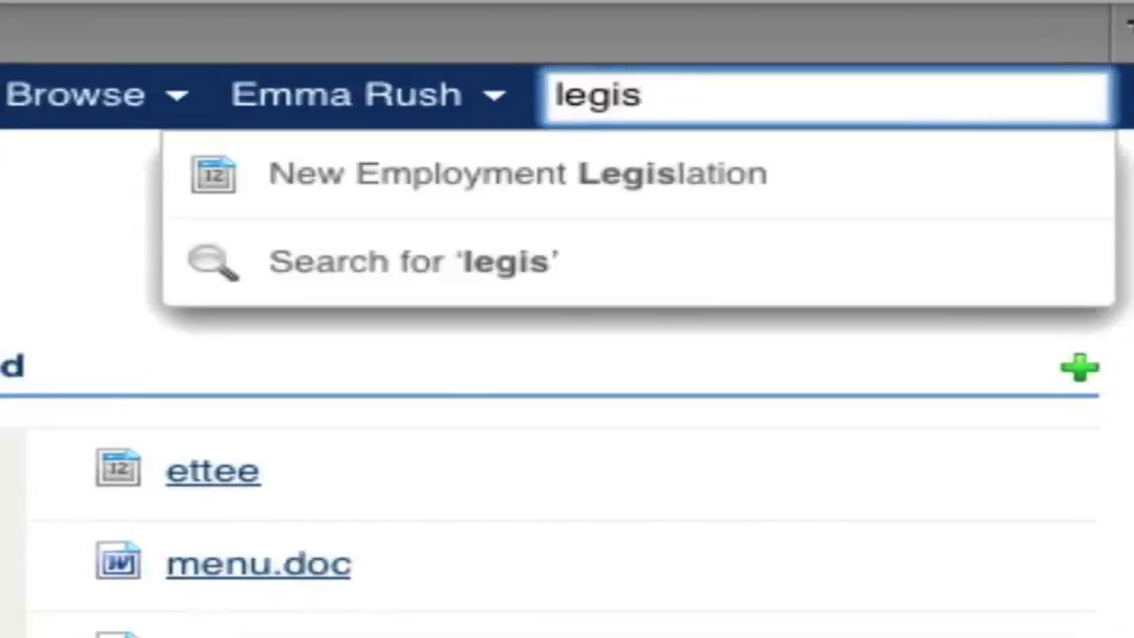
pyautogui.write('lation')
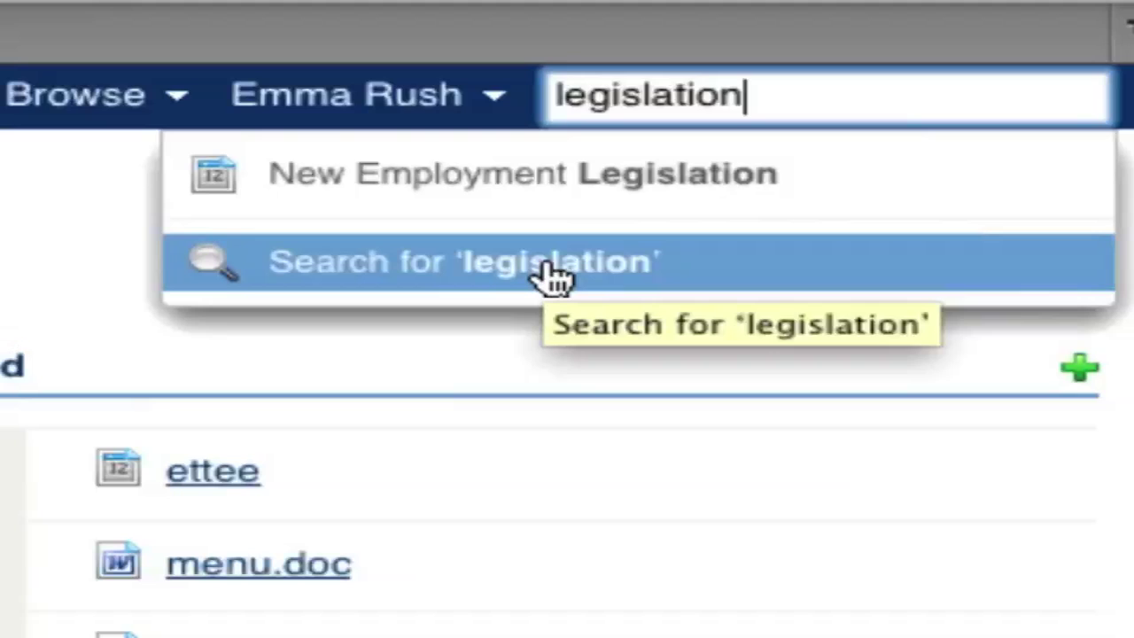
pyautogui.click(551, 275)
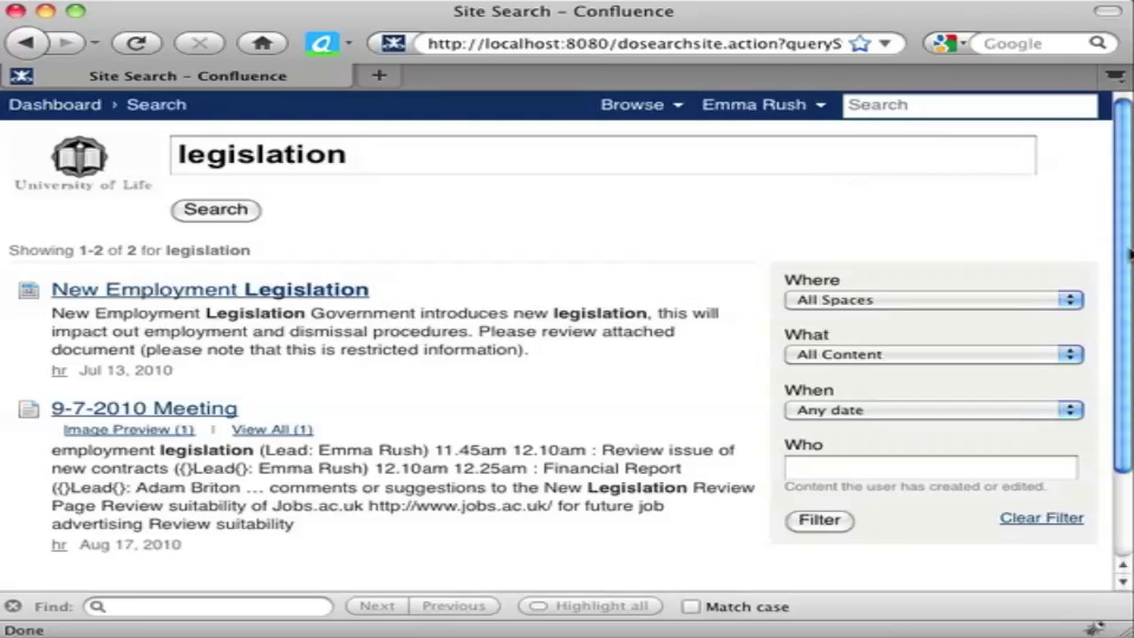
# Step: Restrict the search results' Where filter to the hr space
pyautogui.moveTo(1119, 262); pyautogui.dragTo(1121, 295)
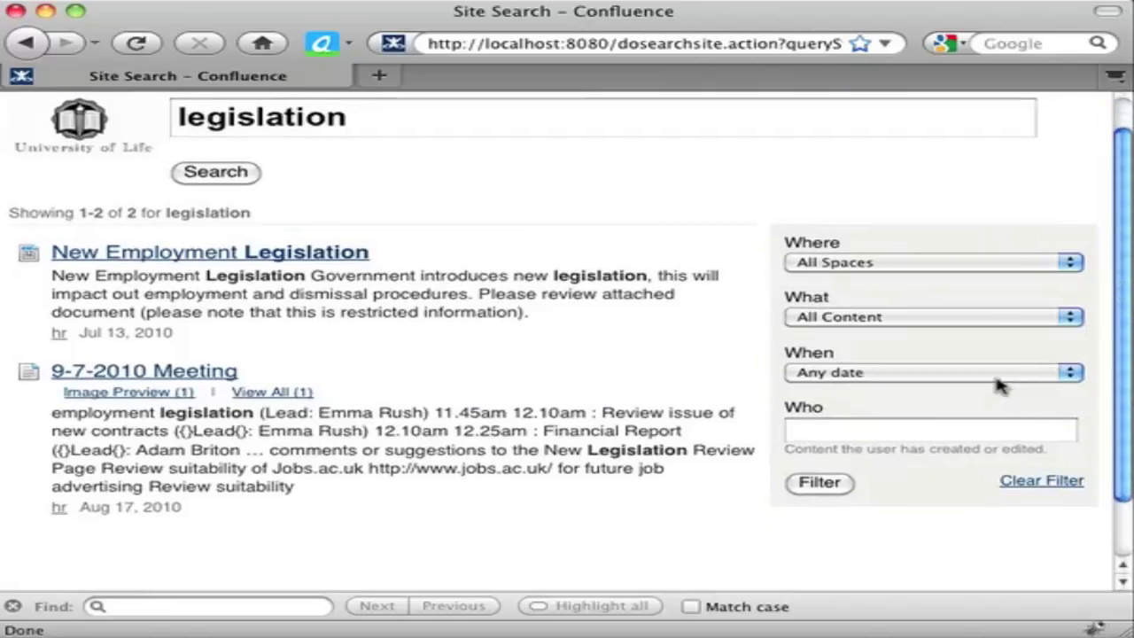
pyautogui.click(980, 264)
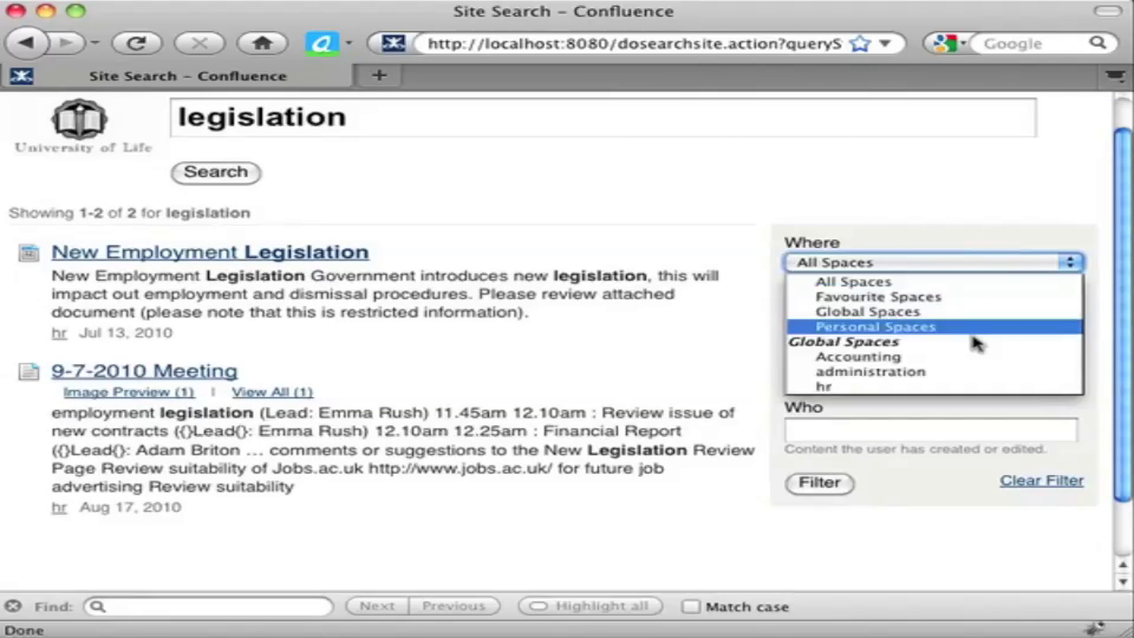
pyautogui.click(975, 386)
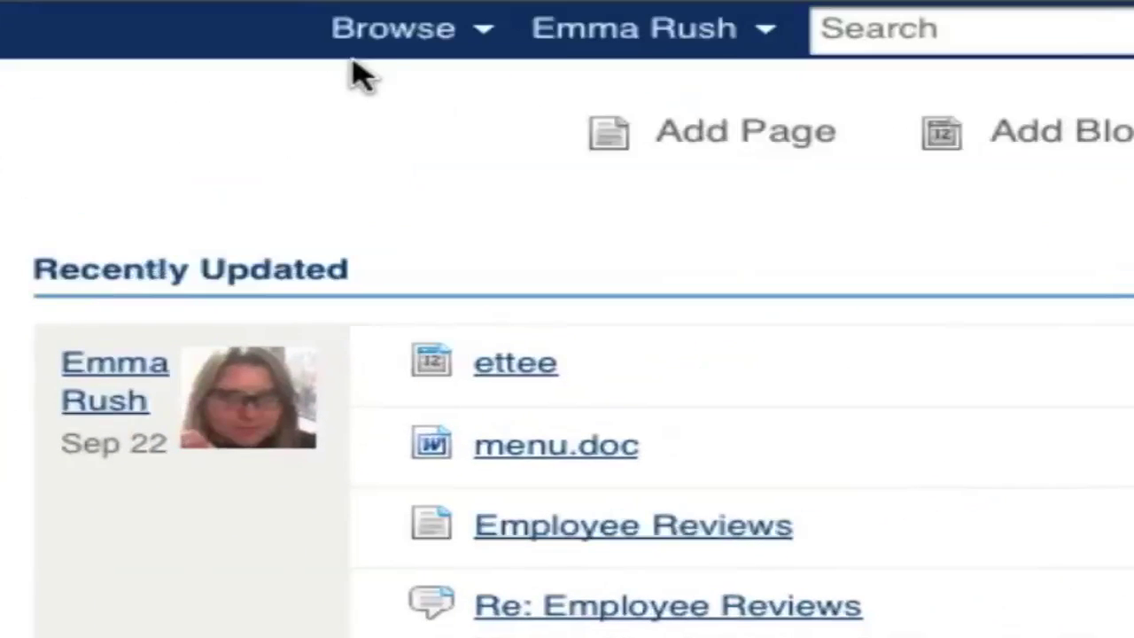
# Step: Go to Browse > People Directory and open a colleague's Profile Page from the More menu
pyautogui.click(377, 44)
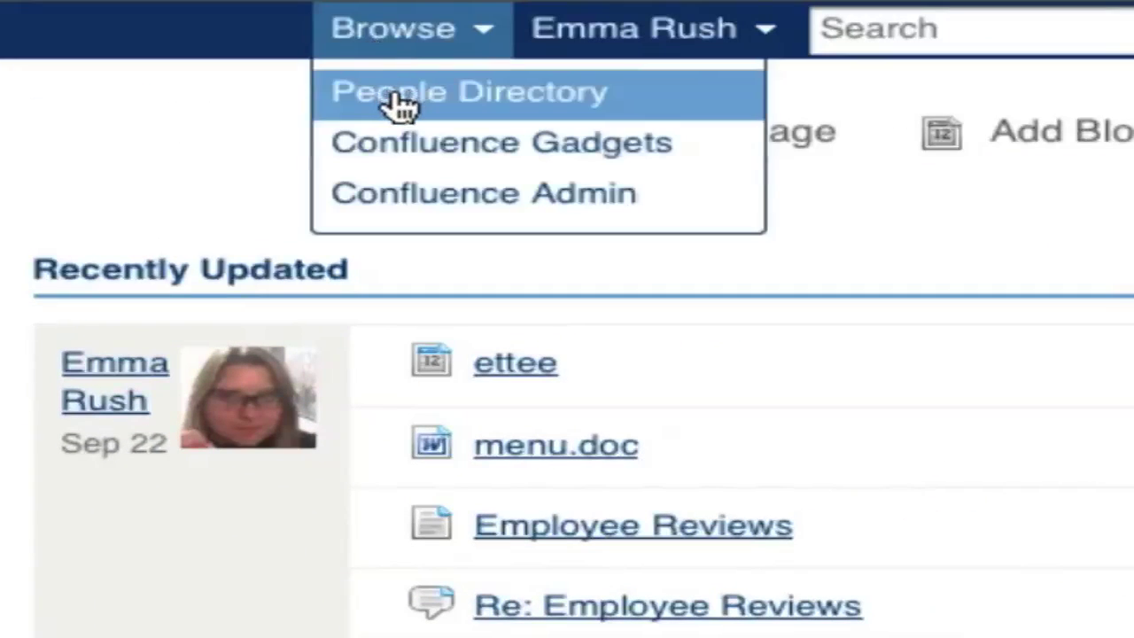
pyautogui.click(392, 91)
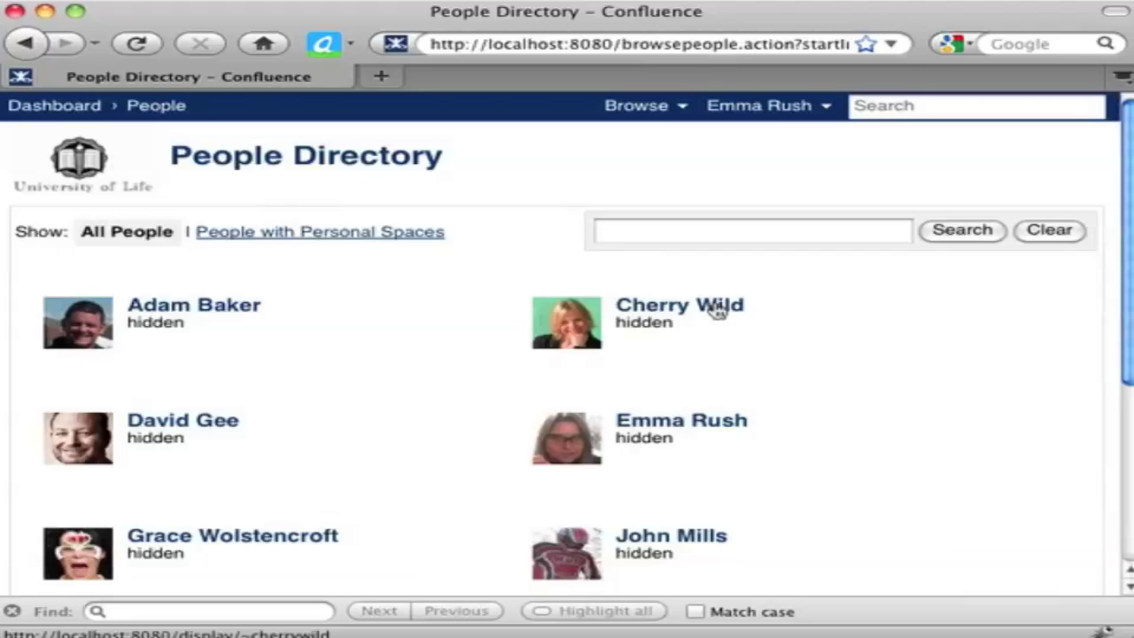
pyautogui.moveTo(718, 310)
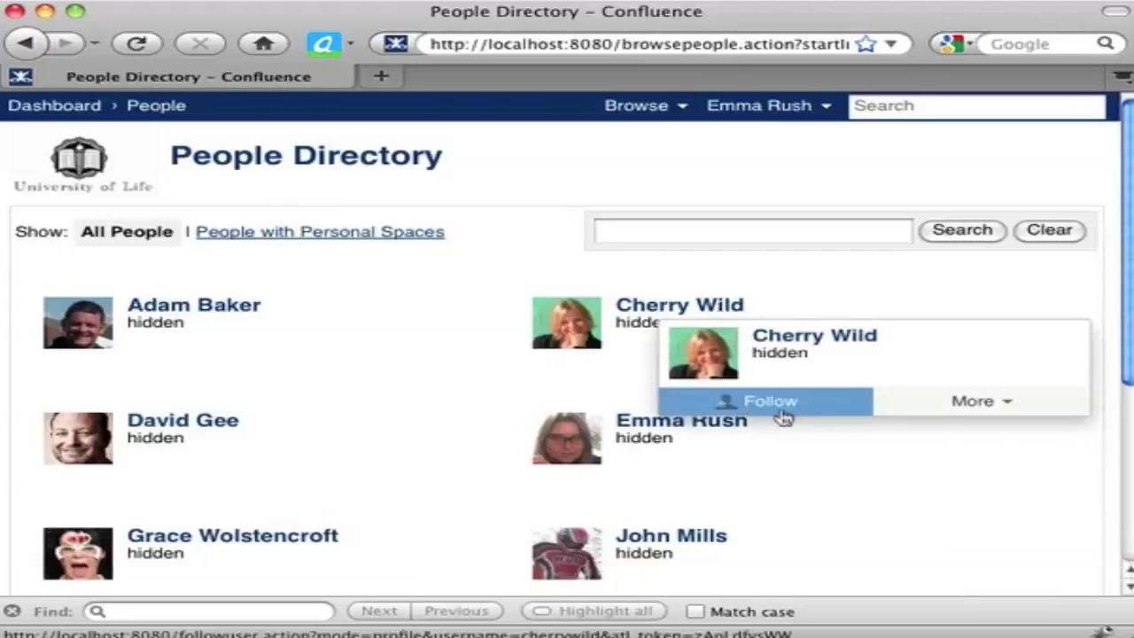
pyautogui.click(1018, 406)
pyautogui.click(1028, 436)
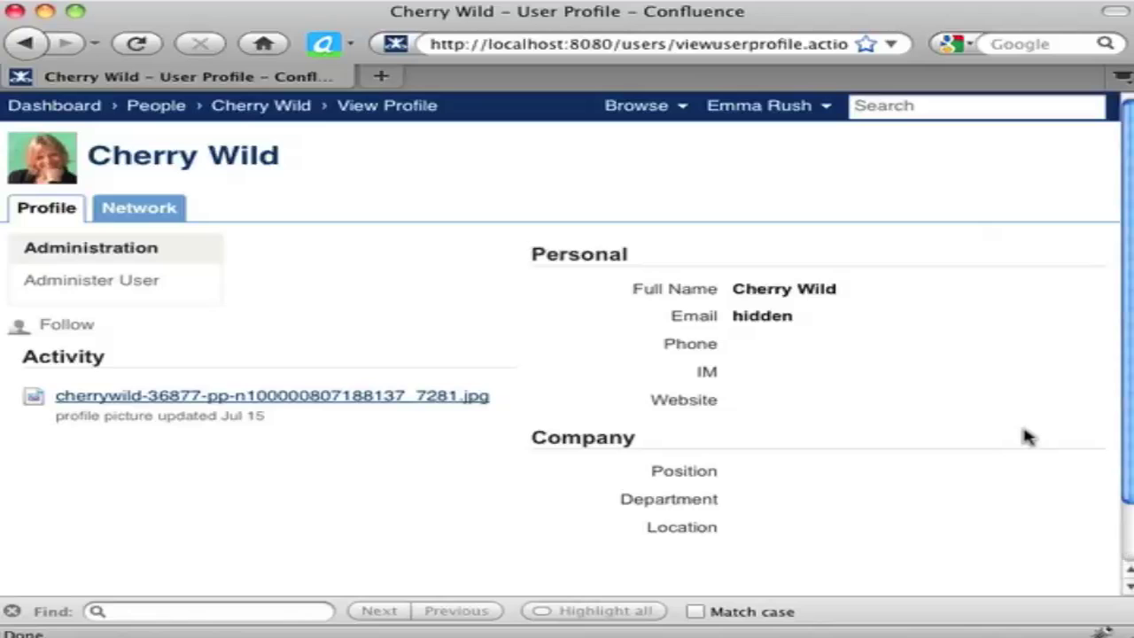
# Step: View your own profile from the header user menu
pyautogui.click(795, 118)
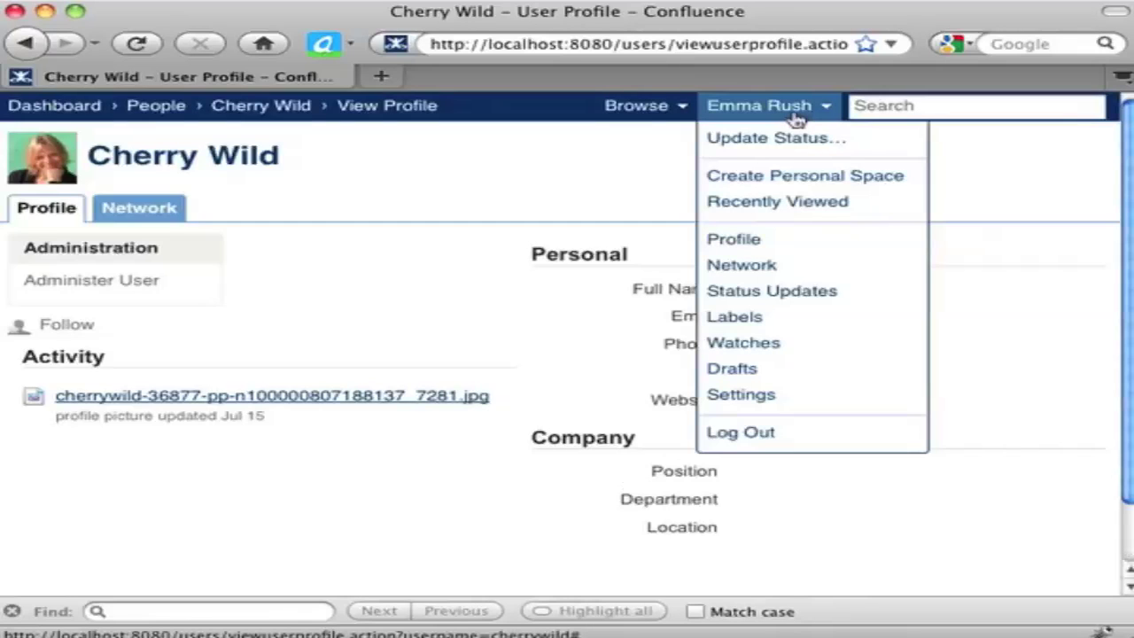
pyautogui.click(805, 240)
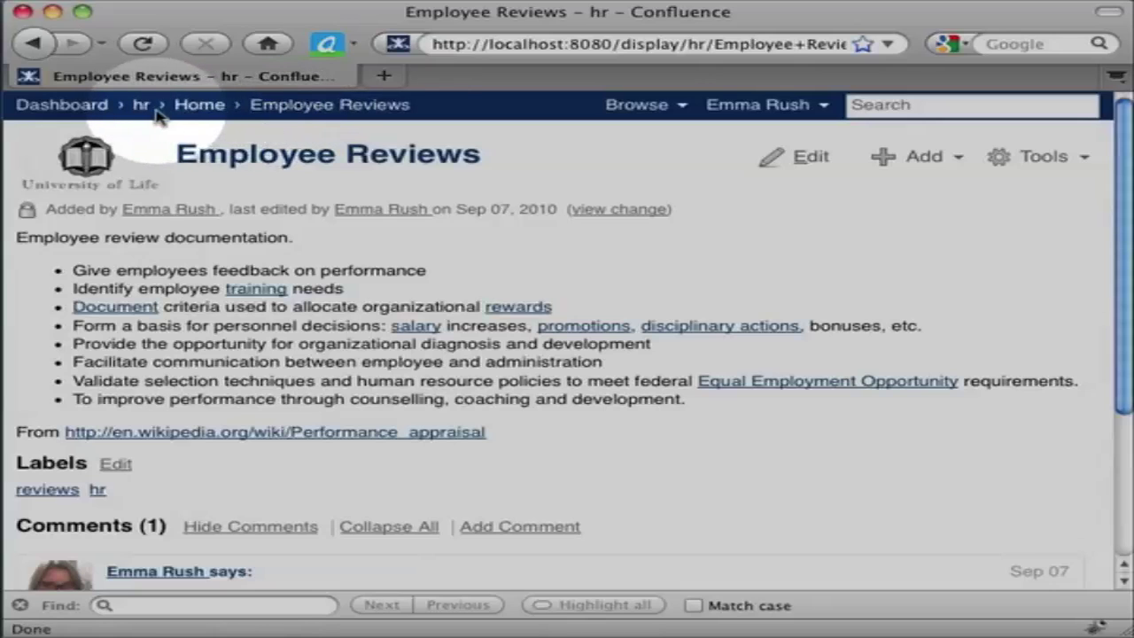
pyautogui.click(95, 112)
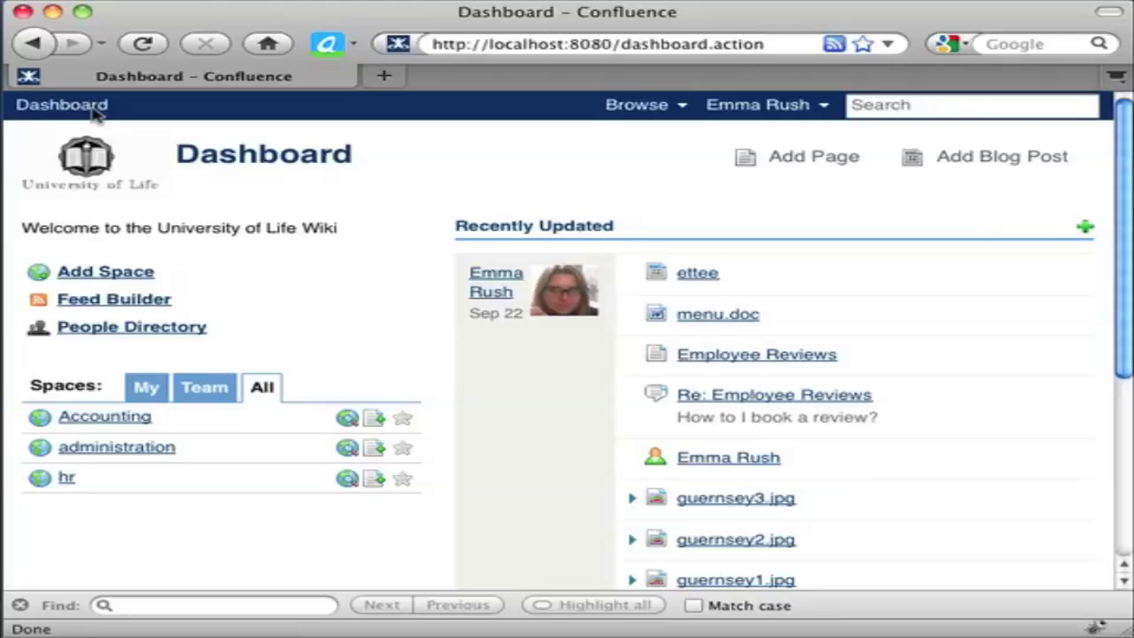
pyautogui.click(732, 123)
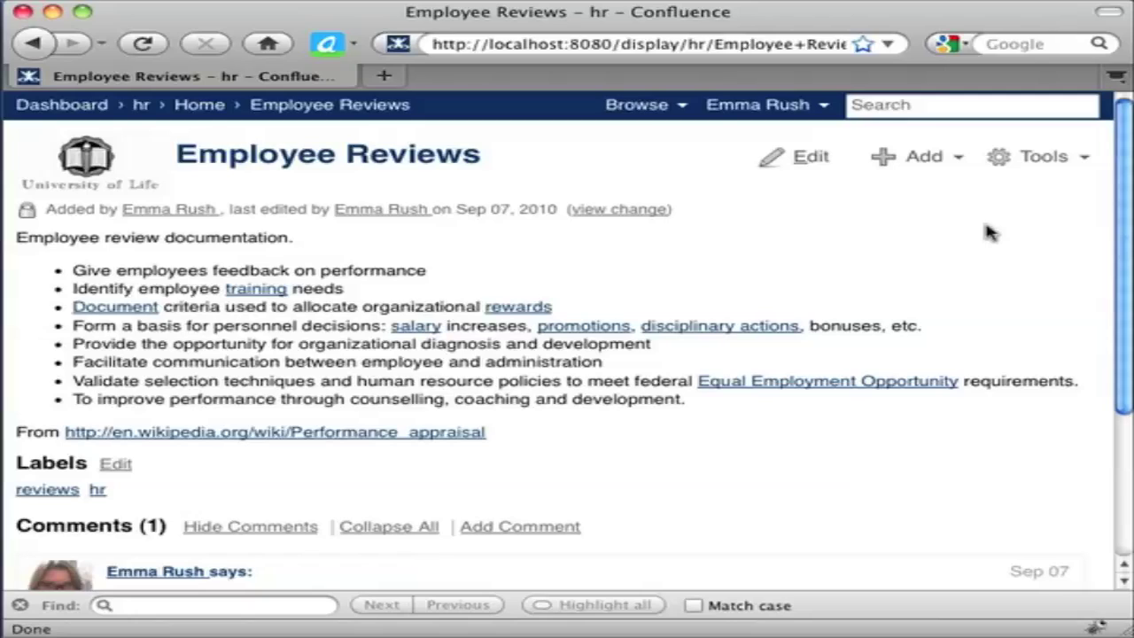
# Step: Look through the Tools and Add menus on Employee Reviews, then show the Browse options
pyautogui.click(1039, 165)
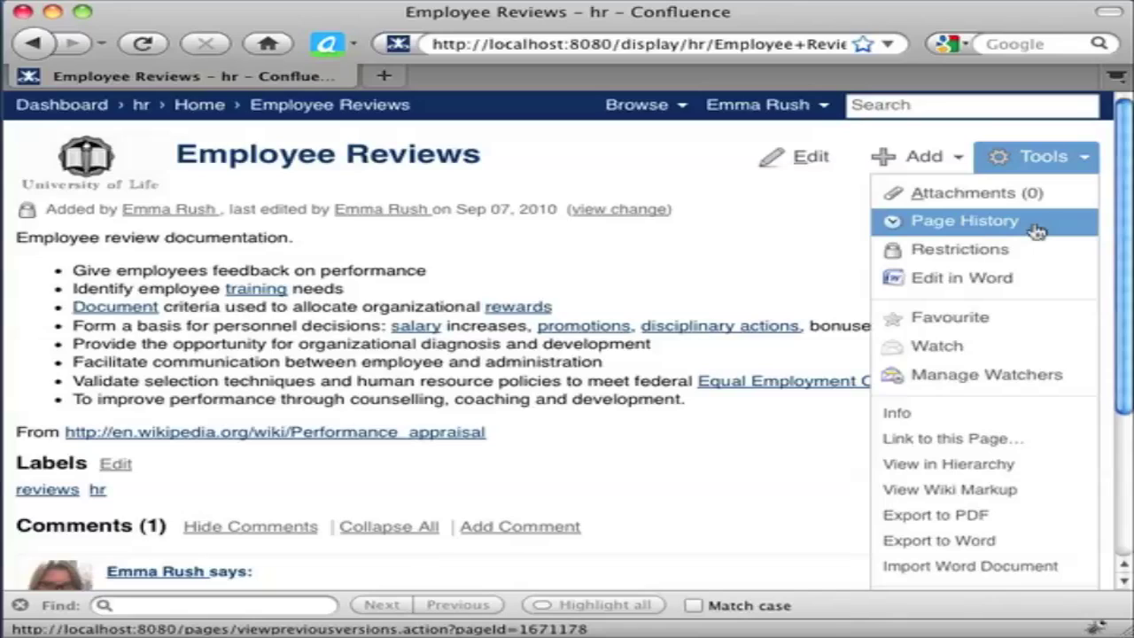
pyautogui.click(937, 158)
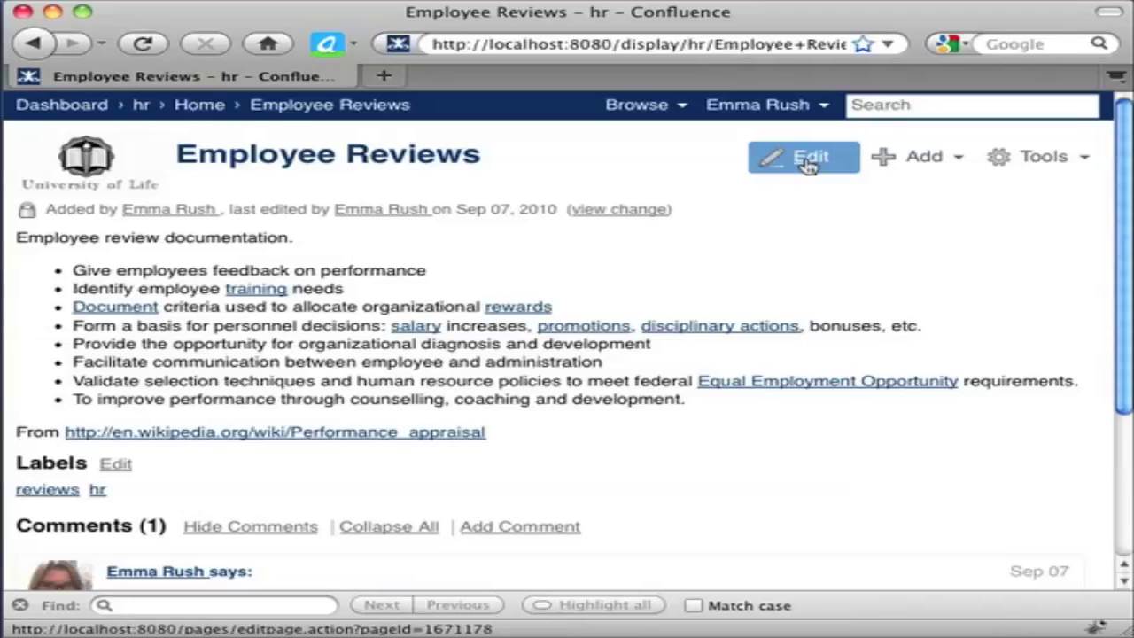
pyautogui.click(622, 115)
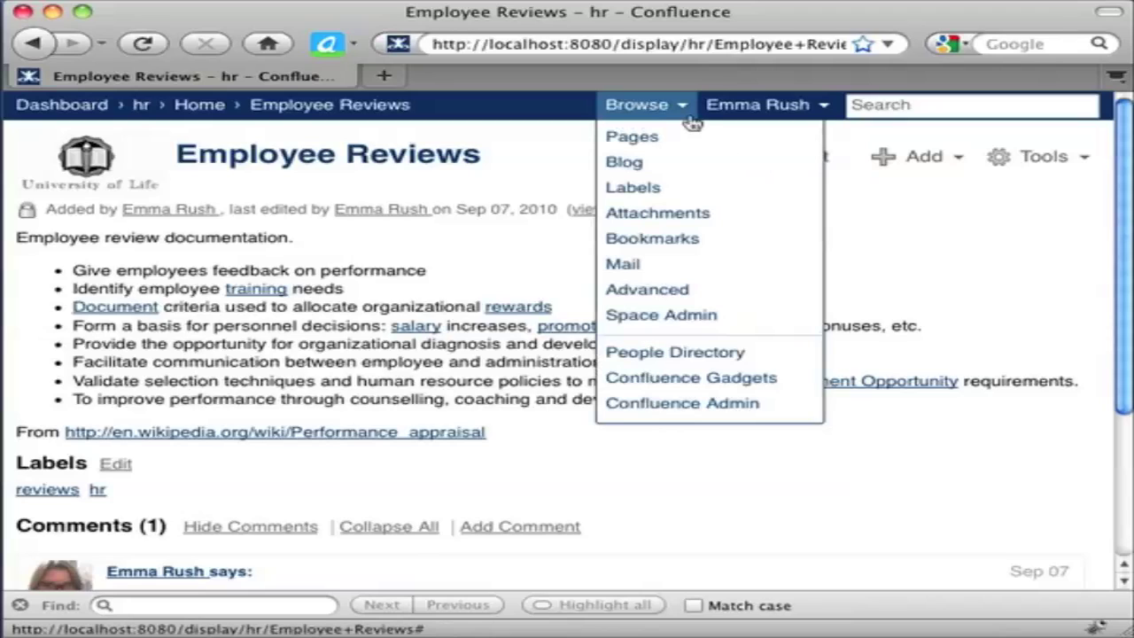